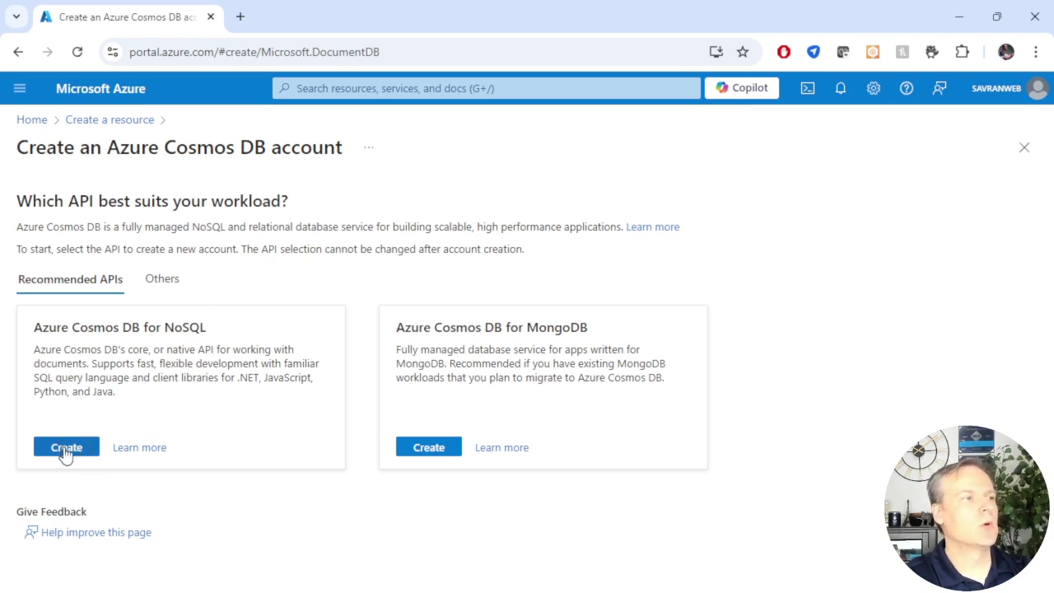
Start a new Azure Cosmos DB for NoSQL account and assign it to the existing resource group temp.
{"action": "left_click", "coordinate": [67, 449]}
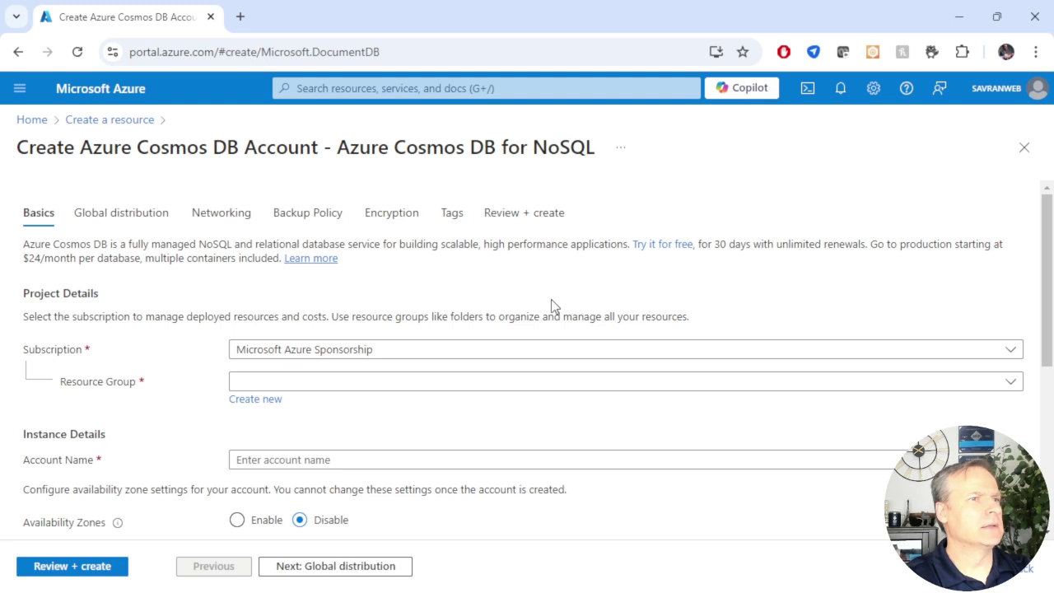
{"action": "scroll", "coordinate": [553, 305], "scroll_direction": "down", "scroll_amount": 1}
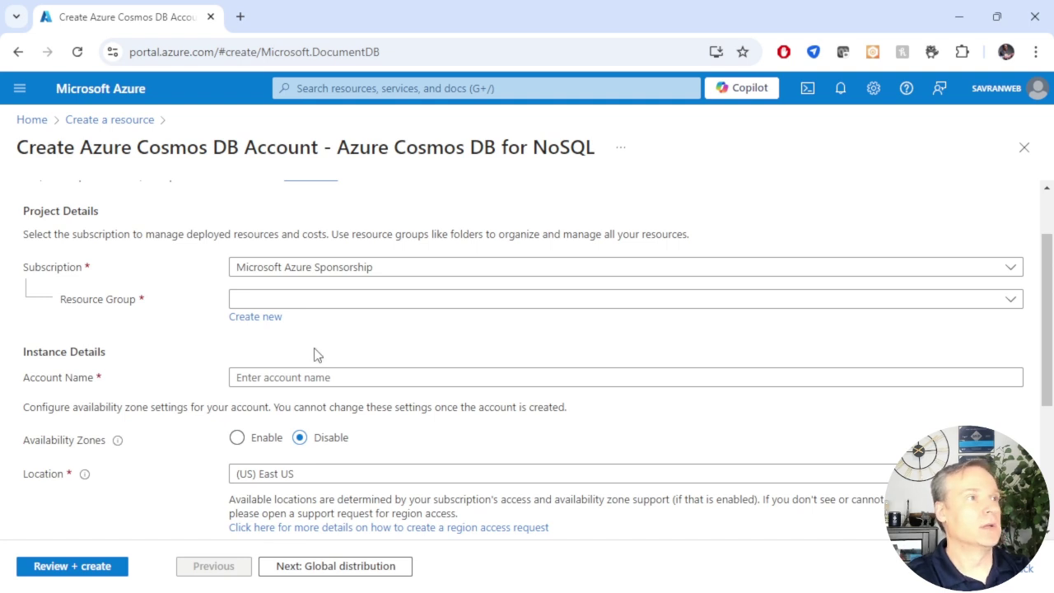
{"action": "left_click", "coordinate": [254, 303]}
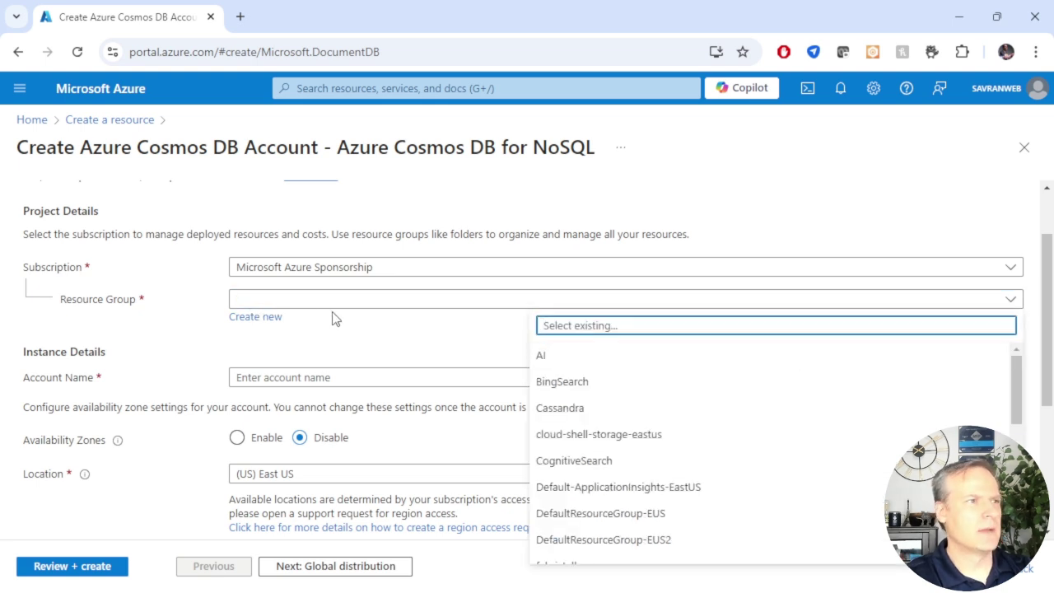
{"action": "left_click", "coordinate": [297, 307]}
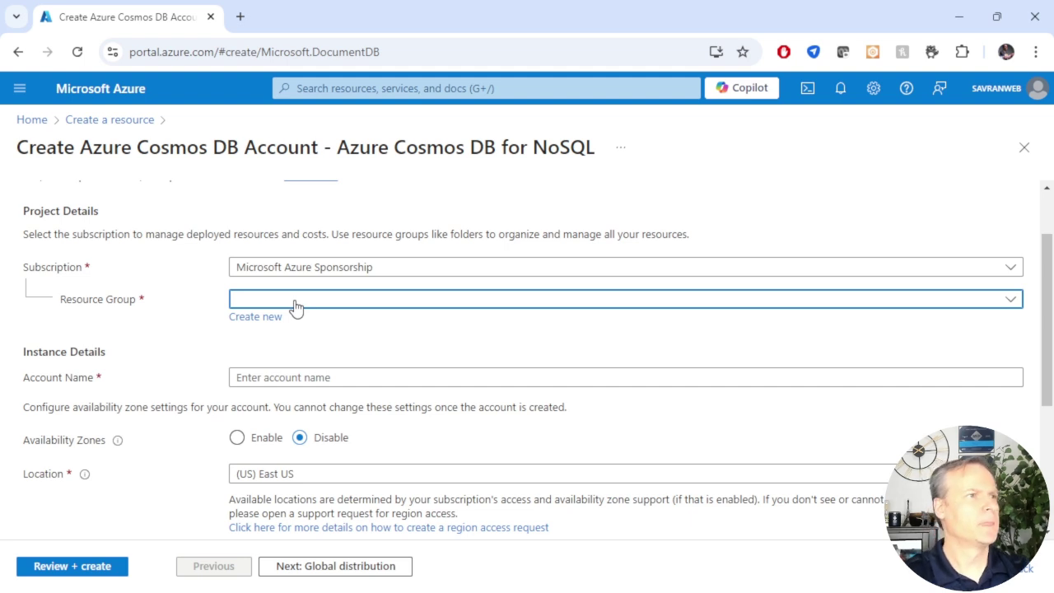
{"action": "left_click", "coordinate": [296, 306]}
{"action": "type", "text": "t"}
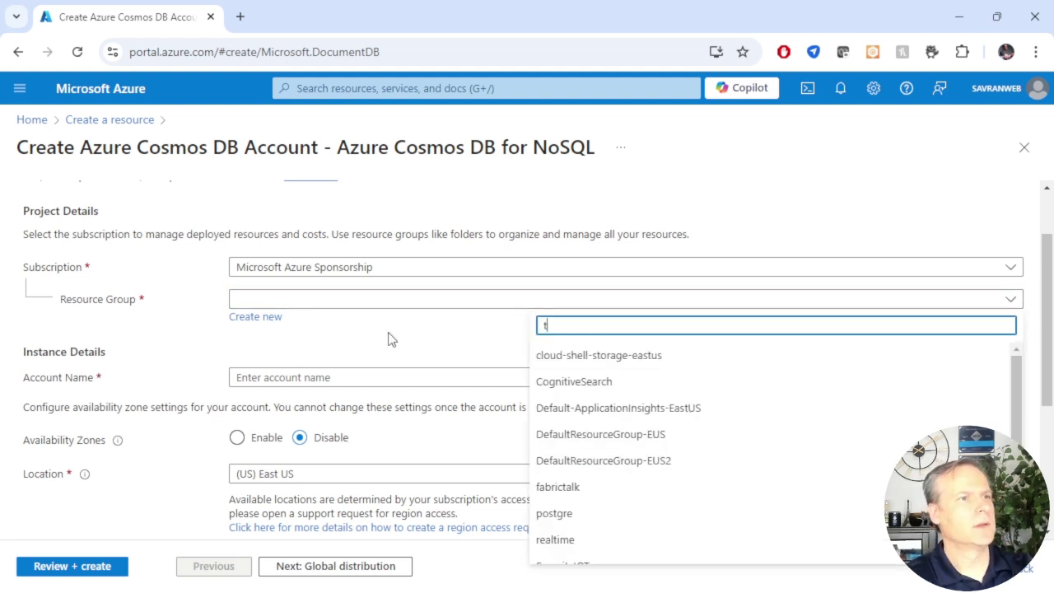
{"action": "type", "text": "e"}
{"action": "left_click", "coordinate": [553, 356]}
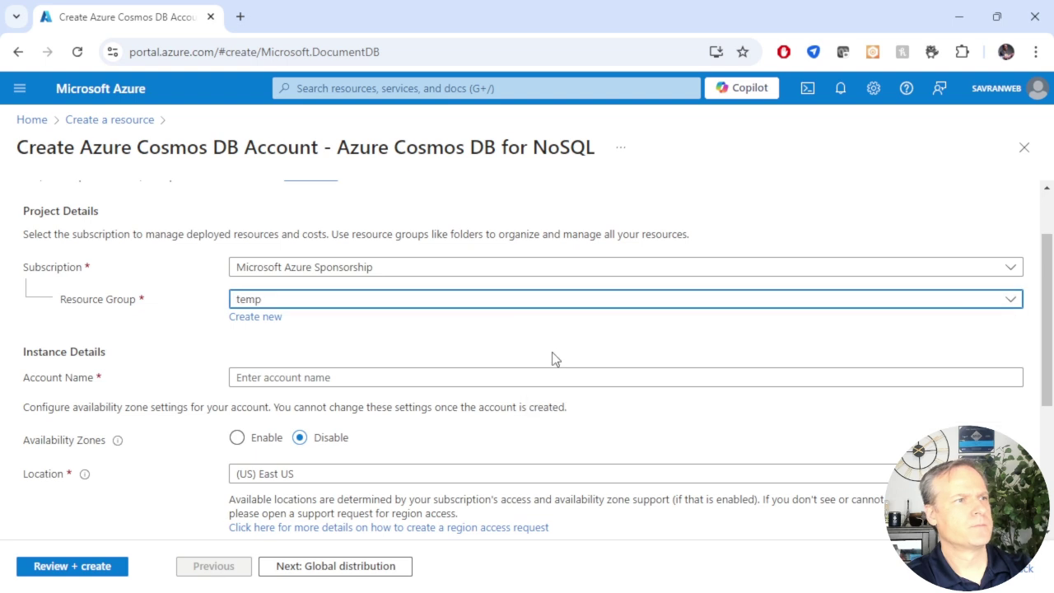
Name the Cosmos DB account savranweb09.
{"action": "left_click", "coordinate": [323, 380]}
{"action": "type", "text": "sav"}
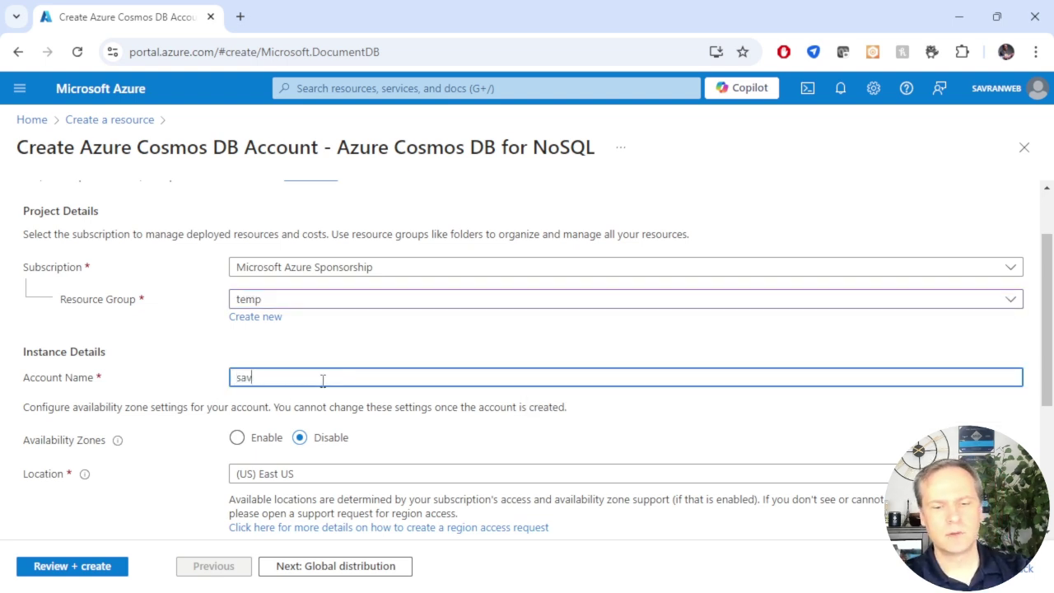
{"action": "type", "text": "ranweb09"}
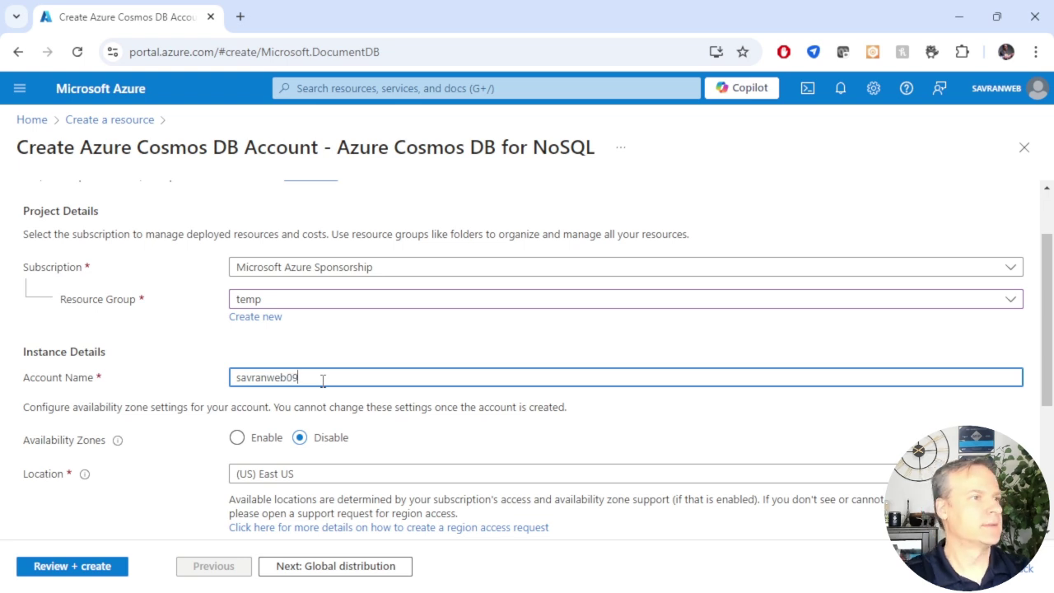
{"action": "left_click", "coordinate": [665, 334]}
Keep the default location and capacity settings, then validate and create the Cosmos DB account.
{"action": "scroll", "coordinate": [666, 334], "scroll_direction": "down", "scroll_amount": 2}
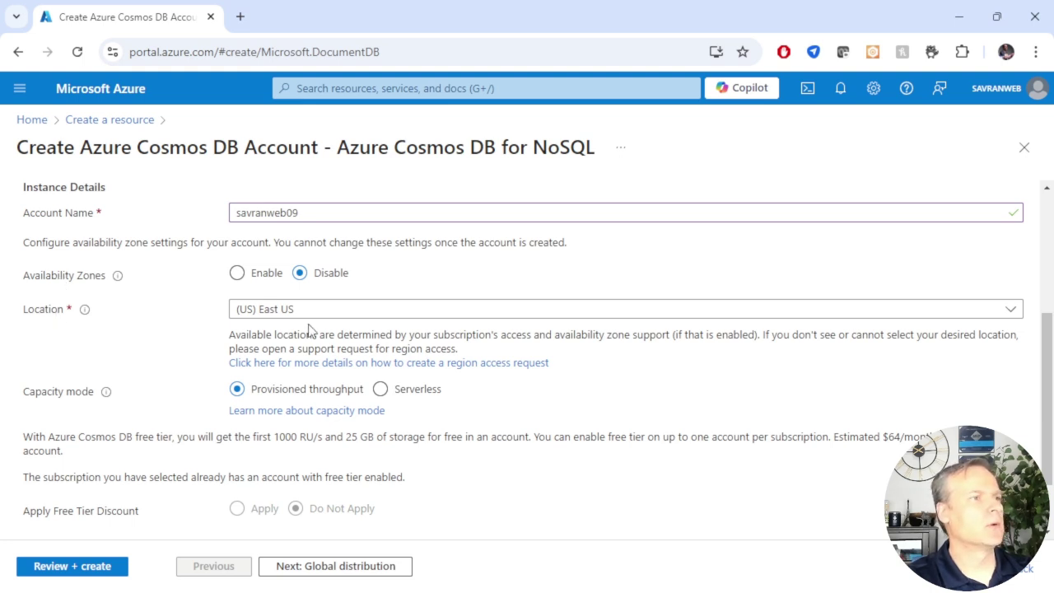
{"action": "scroll", "coordinate": [309, 320], "scroll_direction": "down", "scroll_amount": 1}
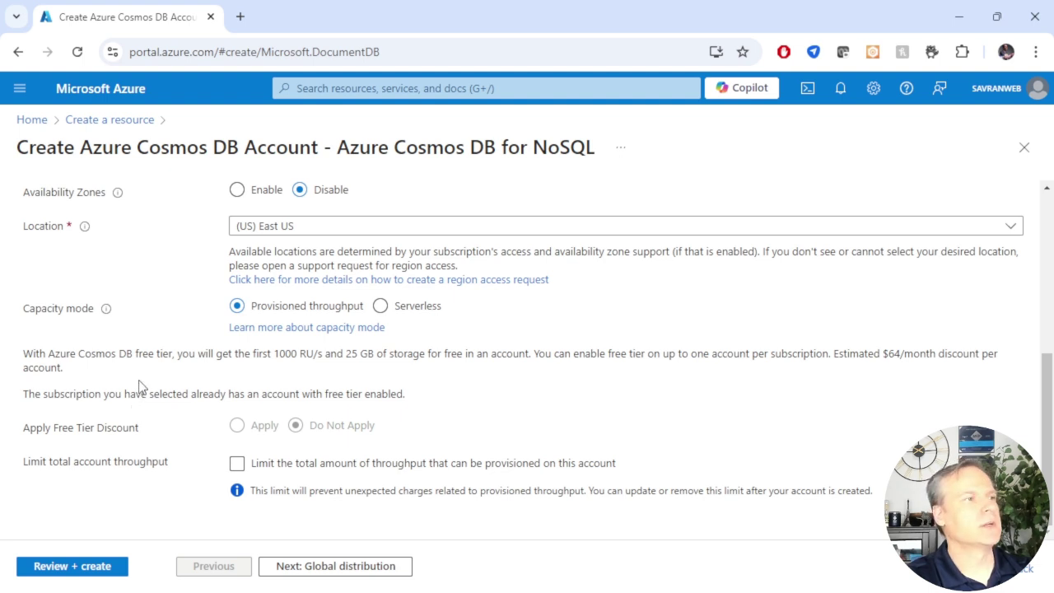
{"action": "mouse_move", "coordinate": [107, 313]}
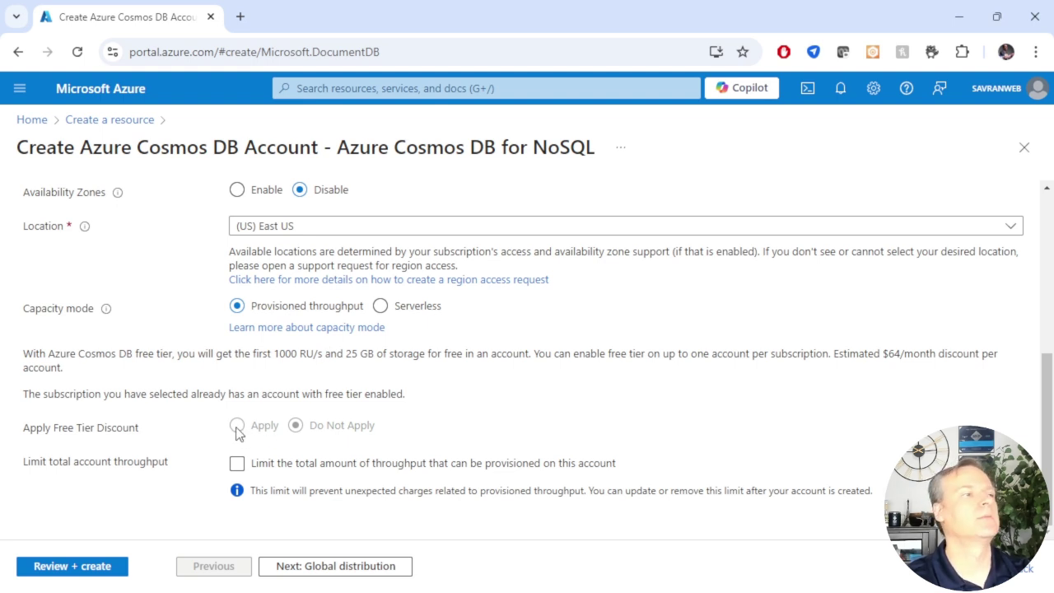
{"action": "left_click", "coordinate": [80, 570]}
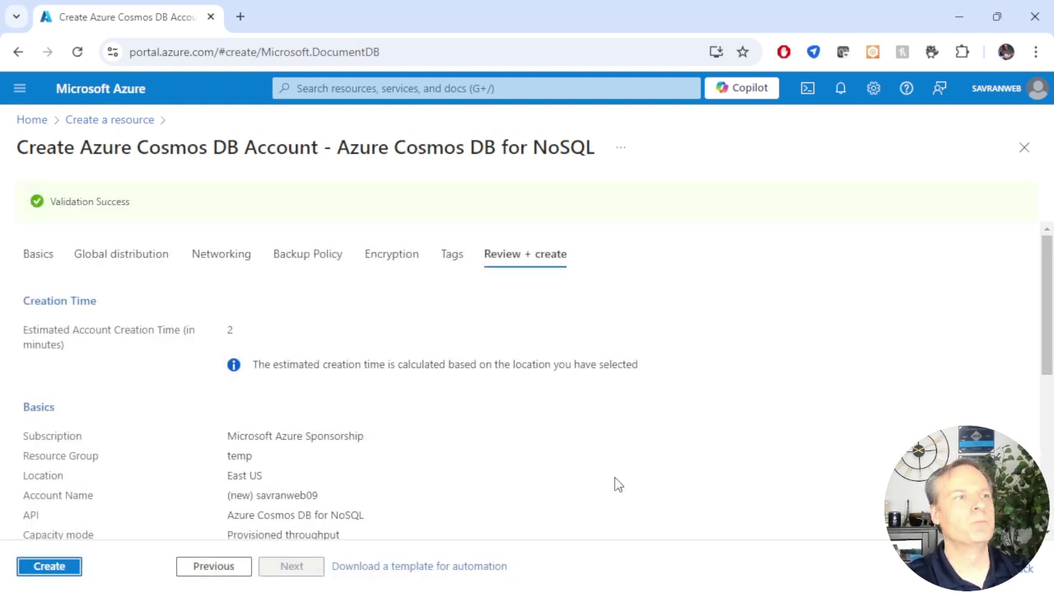
{"action": "left_click", "coordinate": [47, 568]}
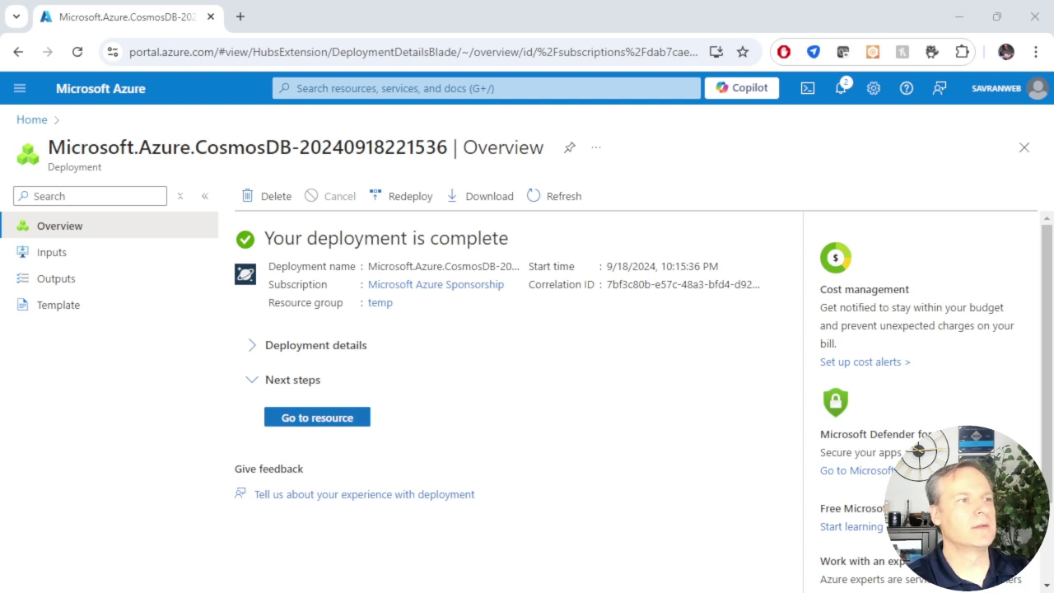
In the deployed account's Data Explorer, start a new container in a new database Savranweb without throughput shared across containers.
{"action": "left_click", "coordinate": [325, 418]}
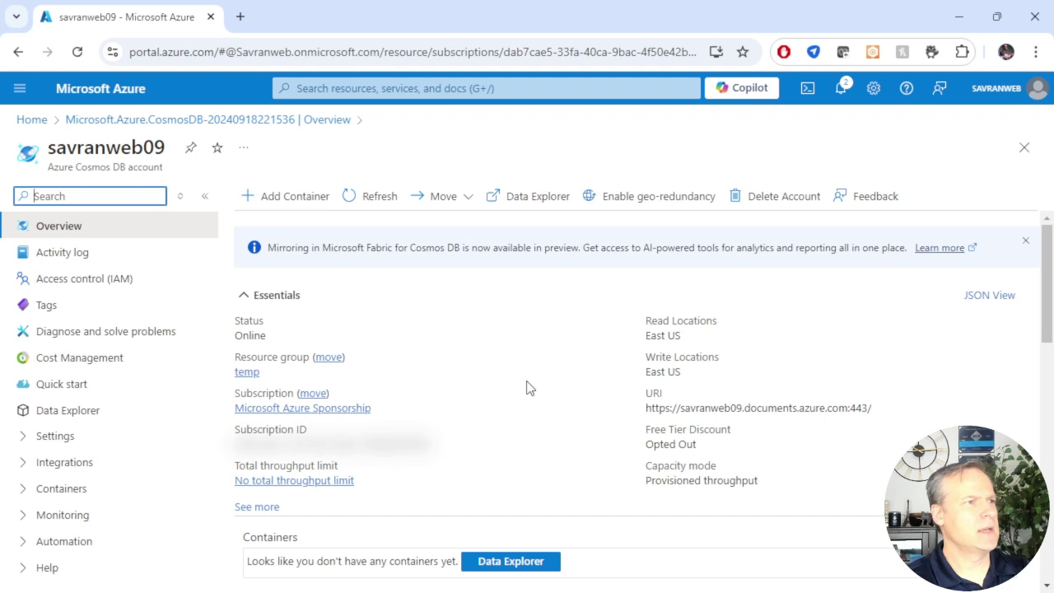
{"action": "left_click", "coordinate": [53, 417]}
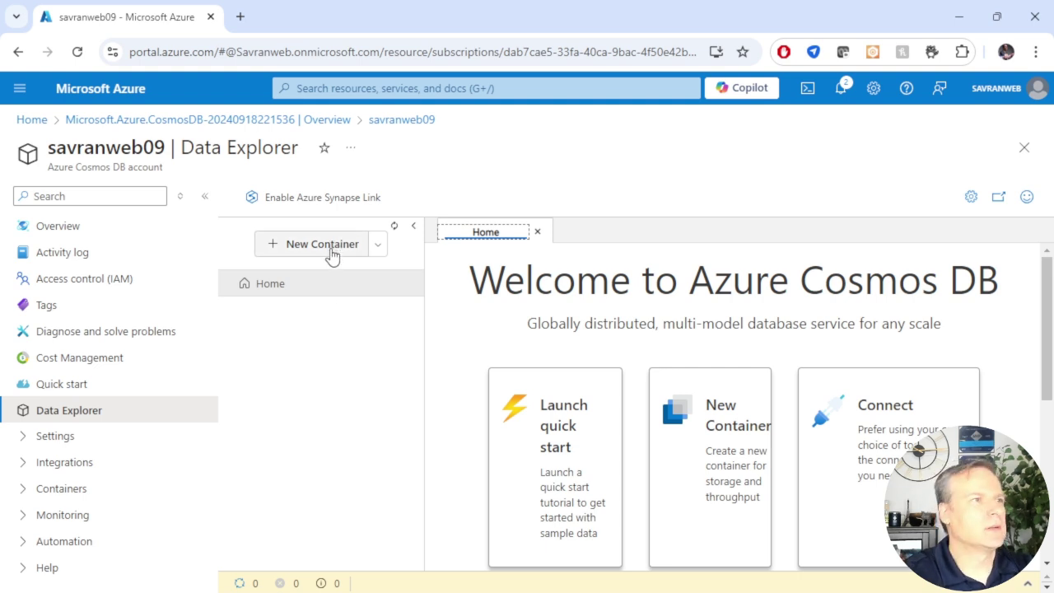
{"action": "left_click", "coordinate": [323, 250]}
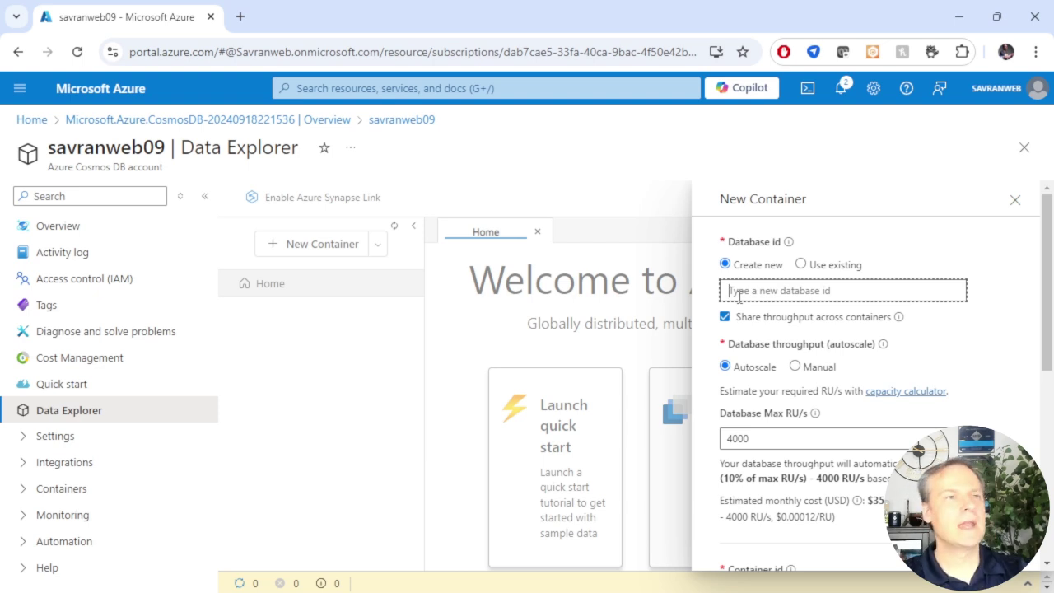
{"action": "type", "text": "Savranweb"}
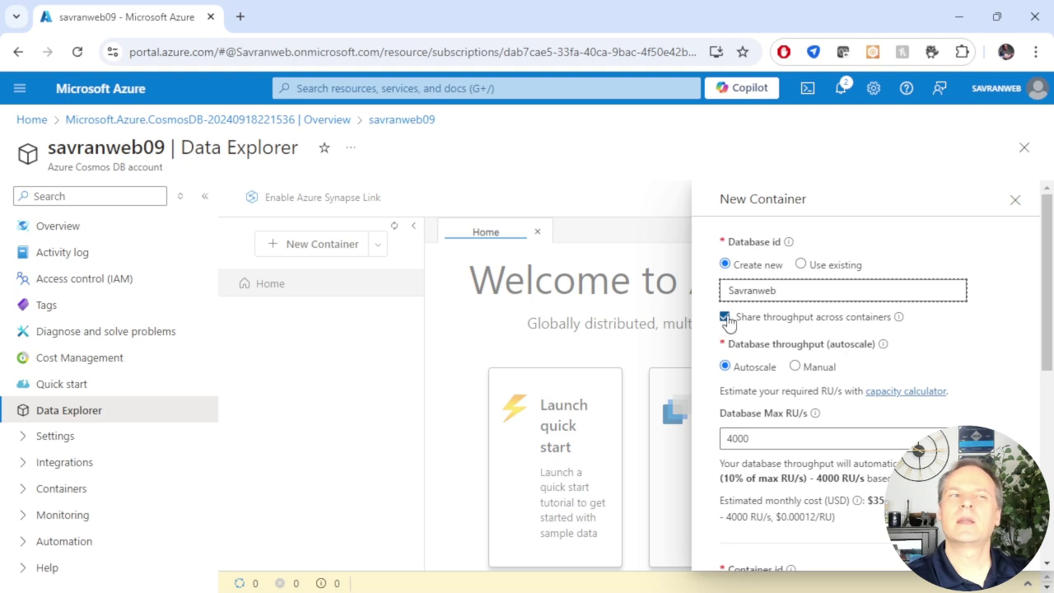
{"action": "left_click", "coordinate": [724, 317]}
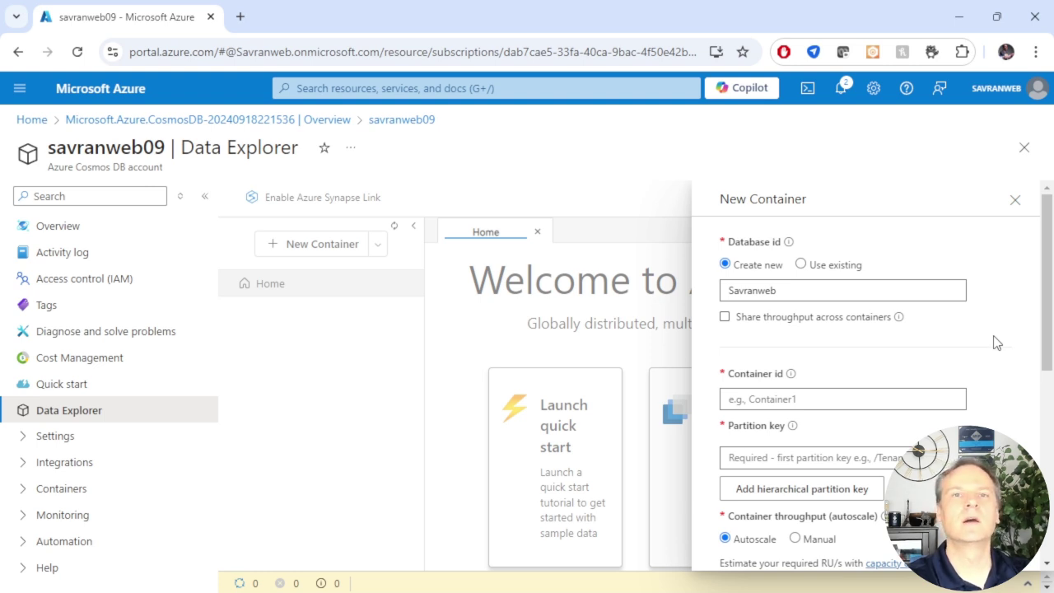
Set the new container's id to Customers.
{"action": "scroll", "coordinate": [996, 342], "scroll_direction": "down", "scroll_amount": 1}
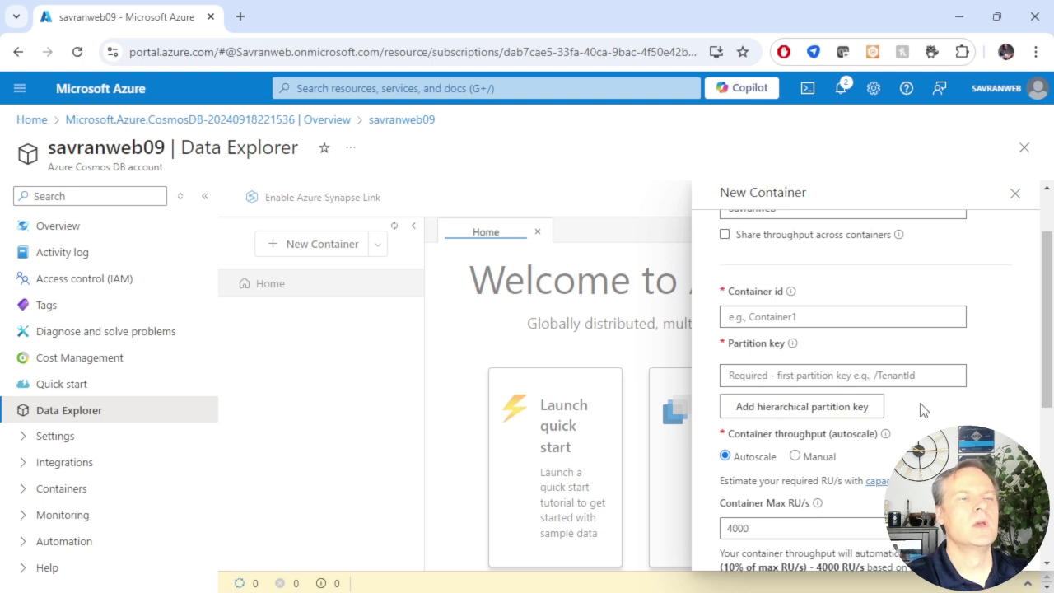
{"action": "left_click", "coordinate": [745, 317]}
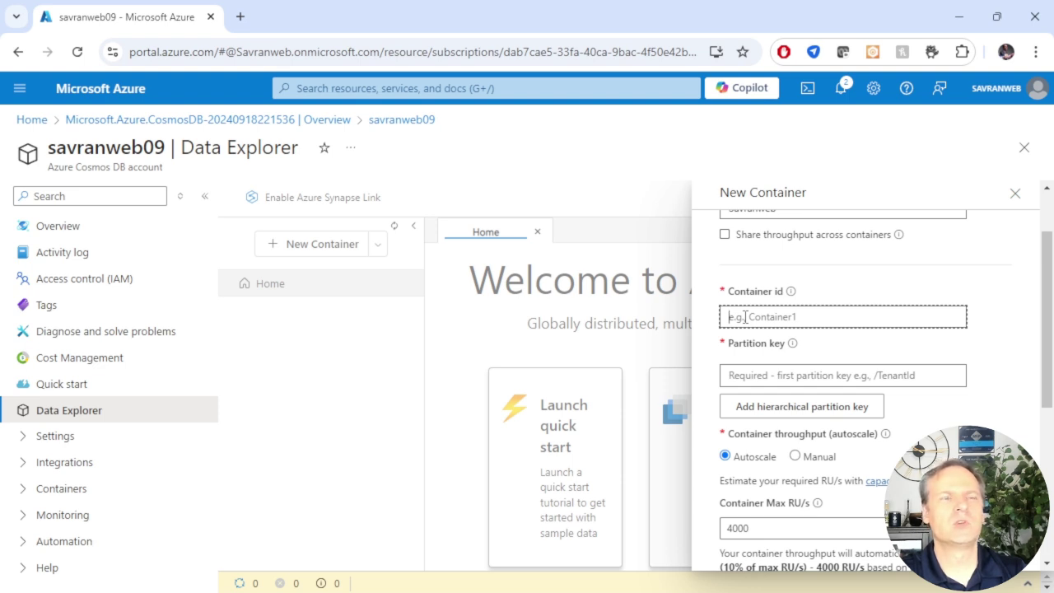
{"action": "type", "text": "Cus"}
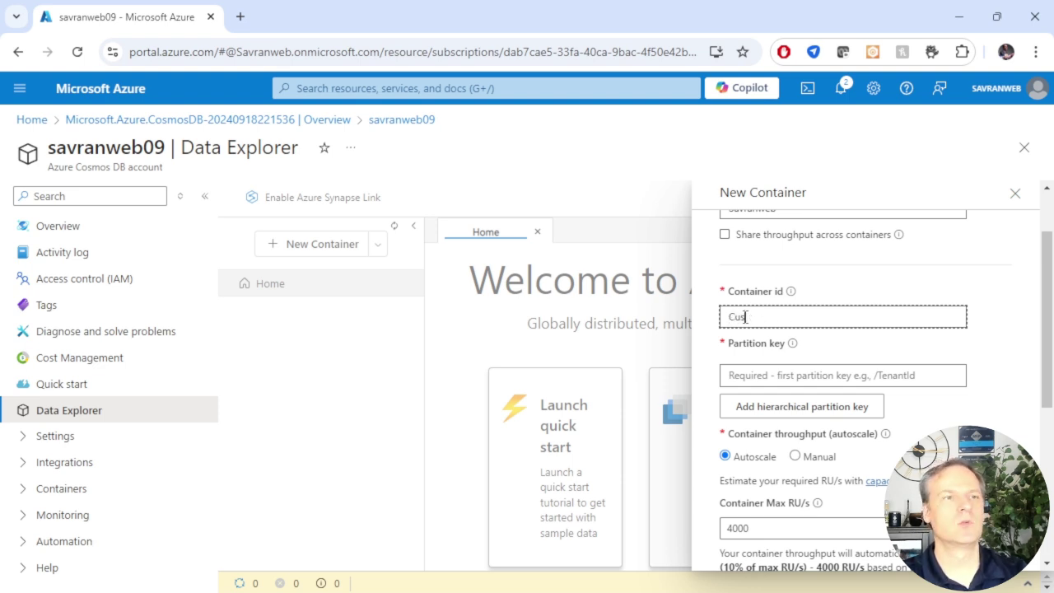
{"action": "type", "text": "tomers"}
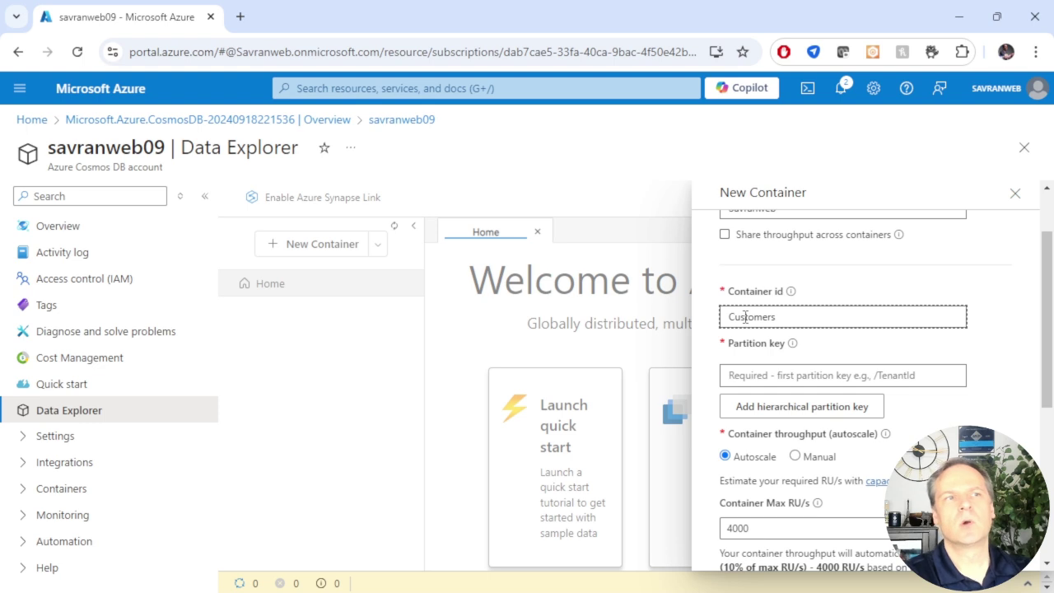
Set the Customers container's partition key to /CustomerId.
{"action": "scroll", "coordinate": [745, 316], "scroll_direction": "up", "scroll_amount": 1}
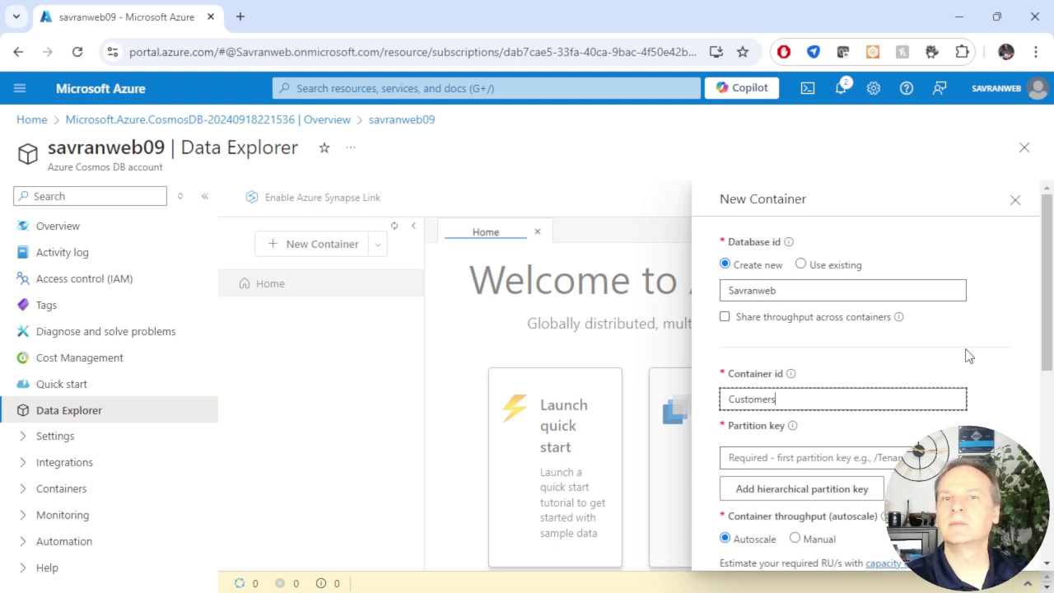
{"action": "scroll", "coordinate": [969, 356], "scroll_direction": "down", "scroll_amount": 1}
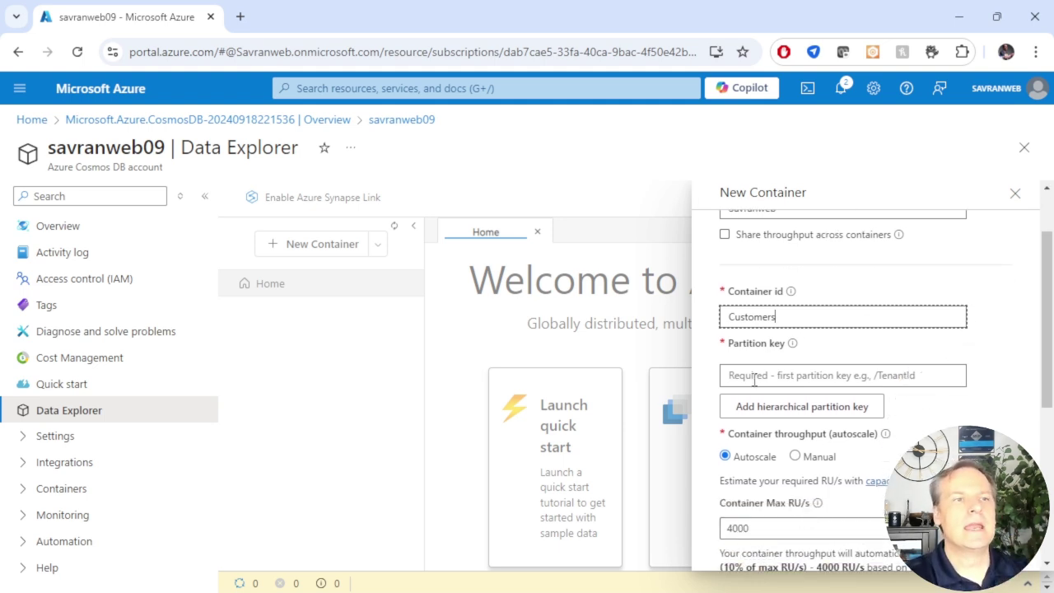
{"action": "left_click", "coordinate": [754, 377]}
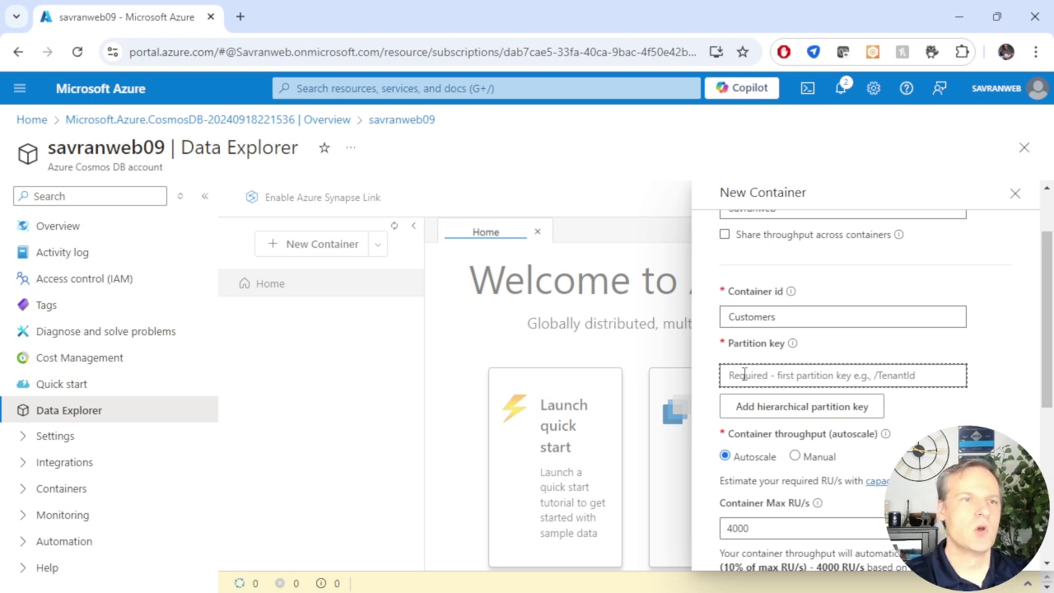
{"action": "type", "text": "/"}
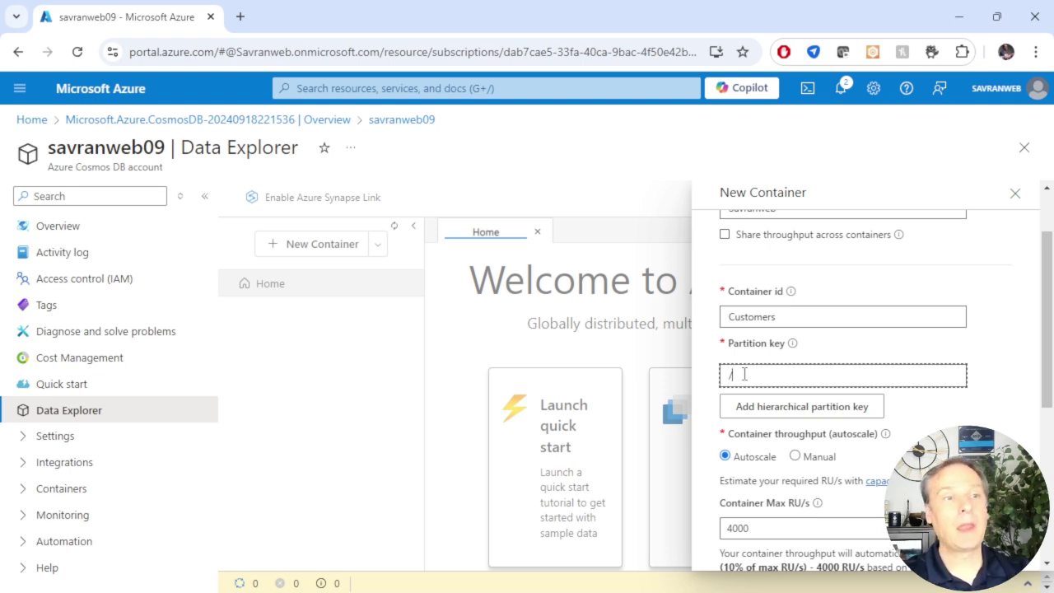
{"action": "type", "text": "Custo"}
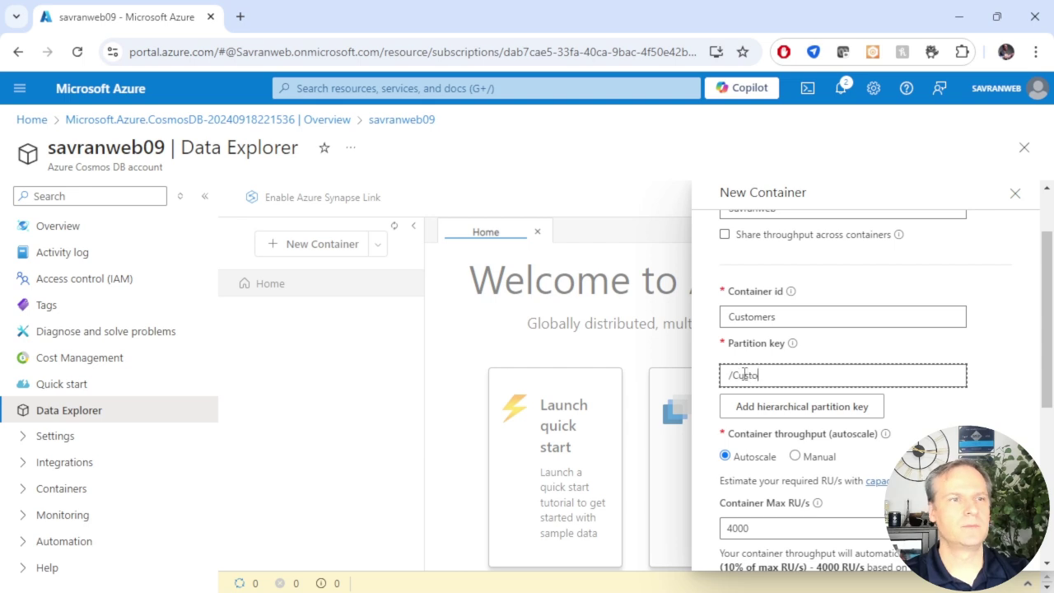
{"action": "type", "text": "merId"}
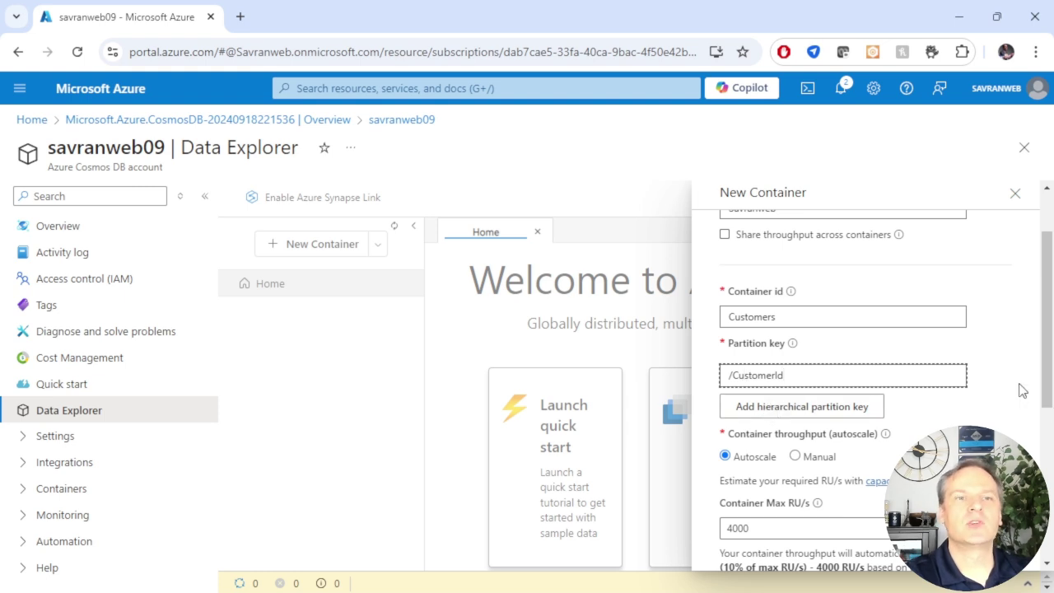
Create the container, keeping the autoscale throughput at a maximum of 4000 RU/s and the analytical store off.
{"action": "left_click_drag", "start_coordinate": [1045, 355], "coordinate": [1050, 409]}
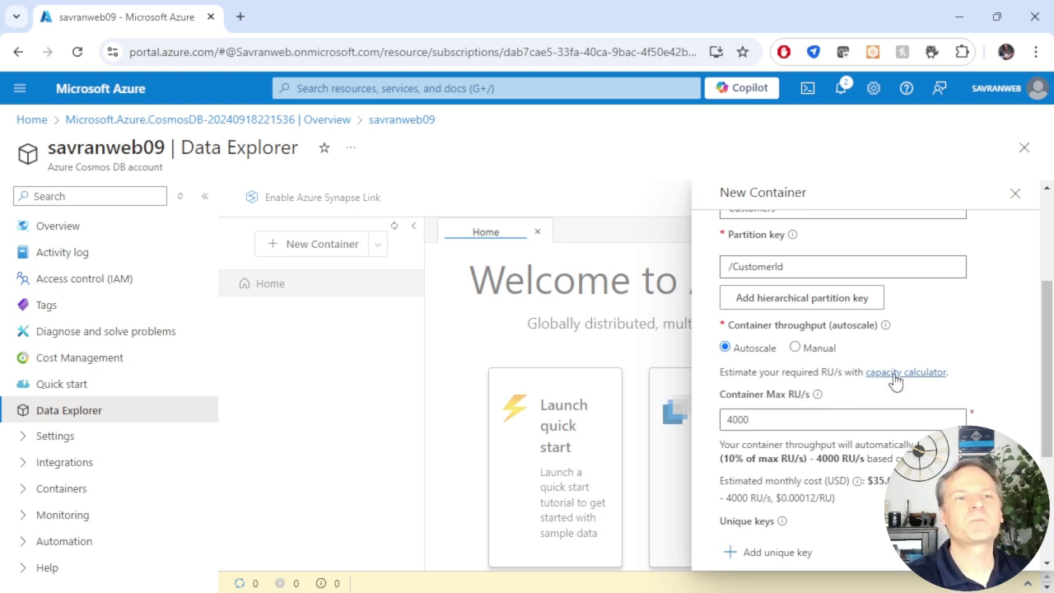
{"action": "scroll", "coordinate": [896, 379], "scroll_direction": "down", "scroll_amount": 3}
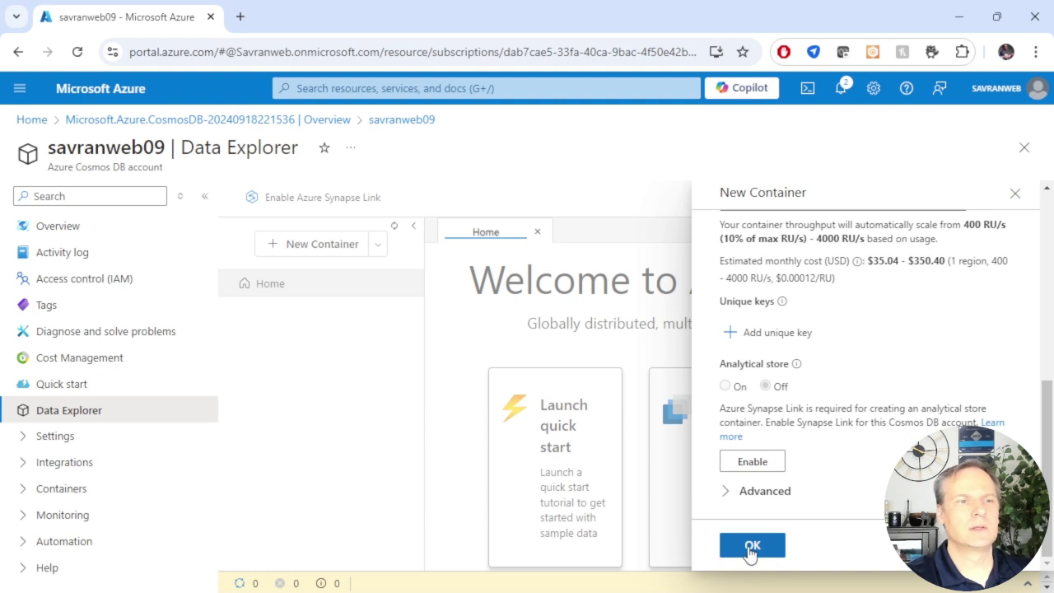
{"action": "left_click", "coordinate": [751, 548]}
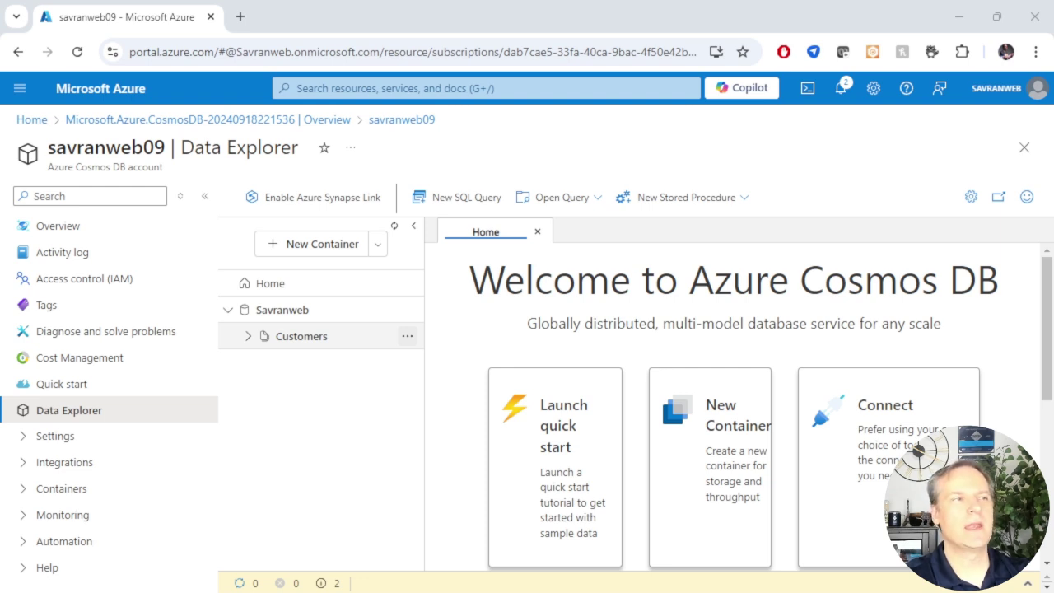
Expand the Customers container and view its items, followed by its scale and settings.
{"action": "left_click", "coordinate": [248, 336]}
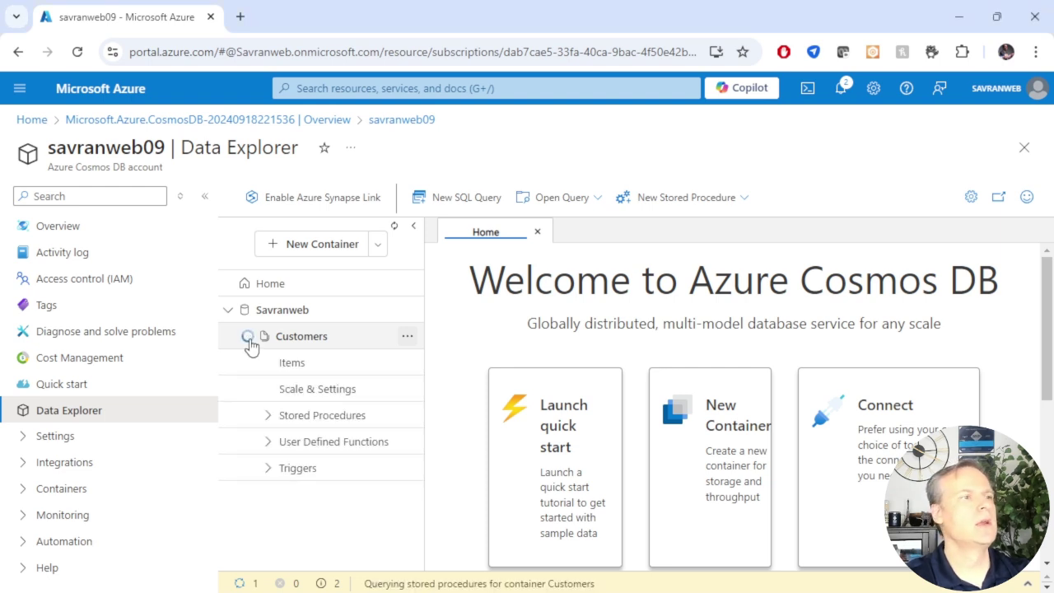
{"action": "left_click", "coordinate": [292, 363]}
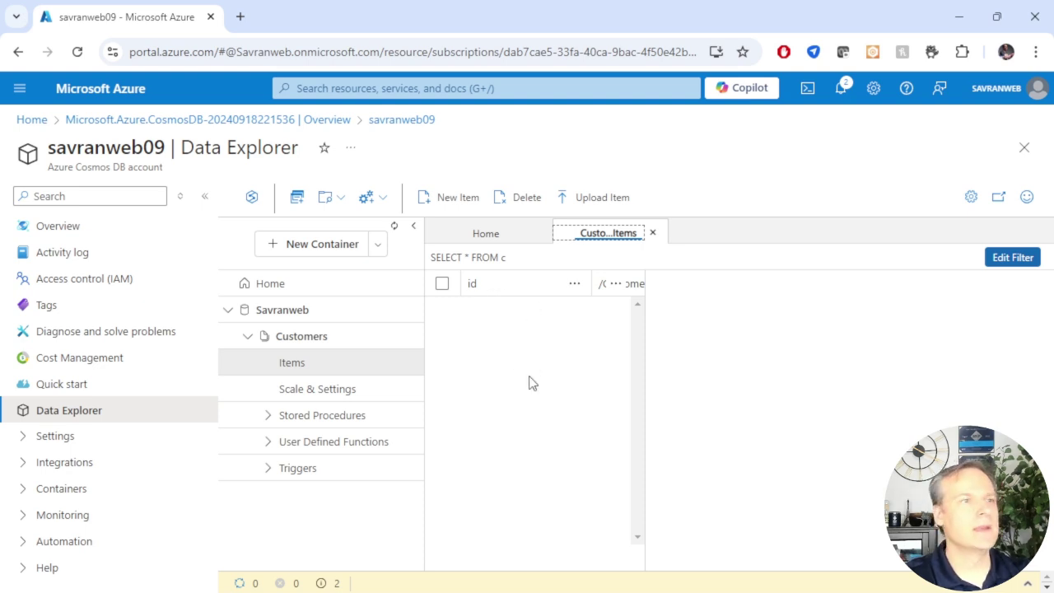
{"action": "left_click", "coordinate": [302, 394]}
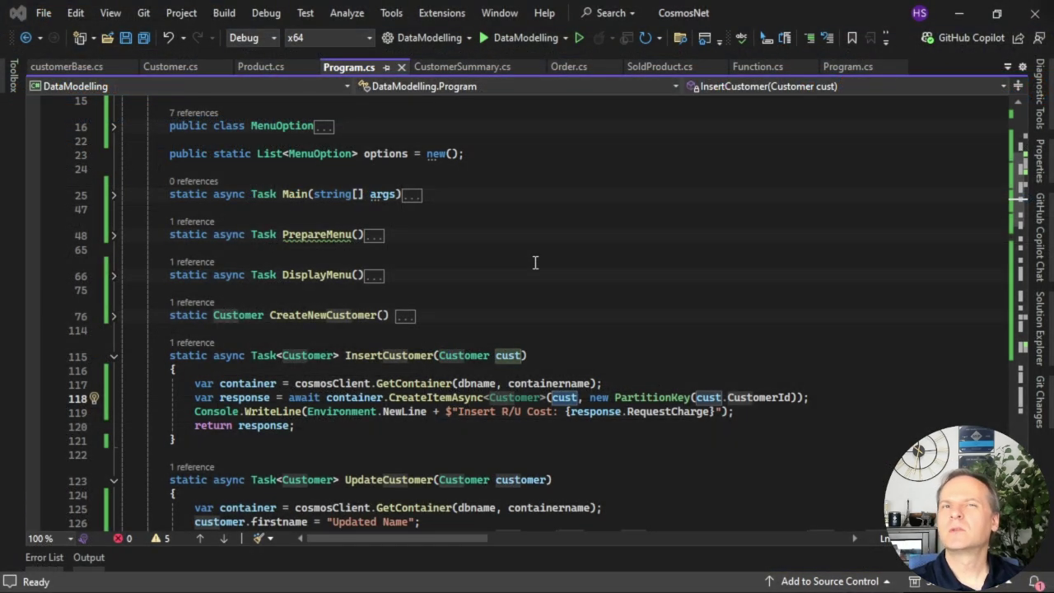
Switch to Visual Studio and examine the Cosmos client connection, database and container declarations at the start of Program.cs.
{"action": "scroll", "coordinate": [536, 262], "scroll_direction": "up", "scroll_amount": 5}
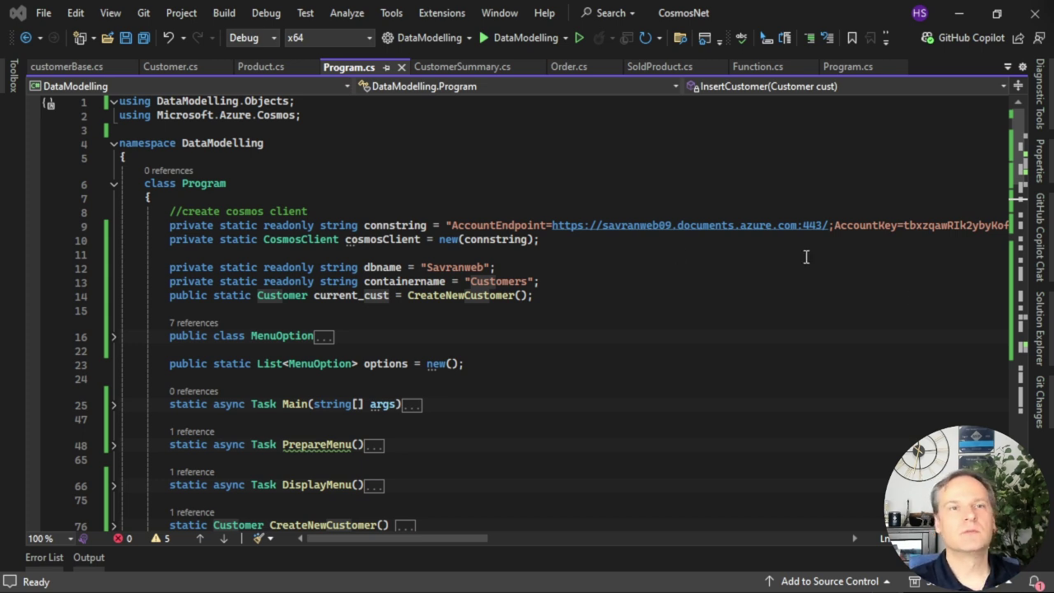
Check the DataModelling project's Microsoft.Azure.Cosmos package, followed by the connection string and CosmosClient declarations in Program.cs.
{"action": "left_click", "coordinate": [1040, 338]}
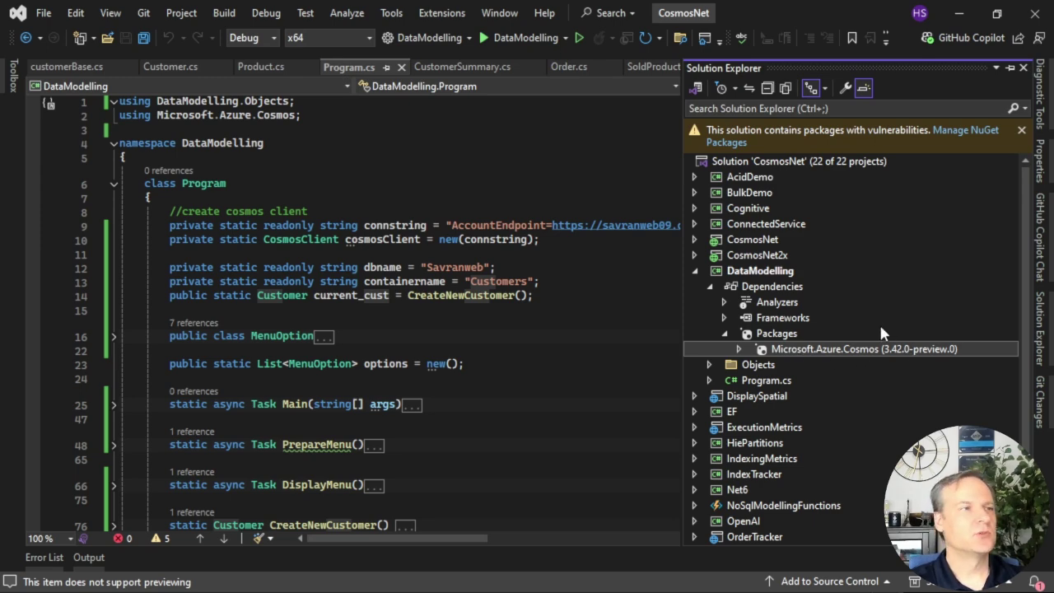
{"action": "left_click", "coordinate": [611, 289]}
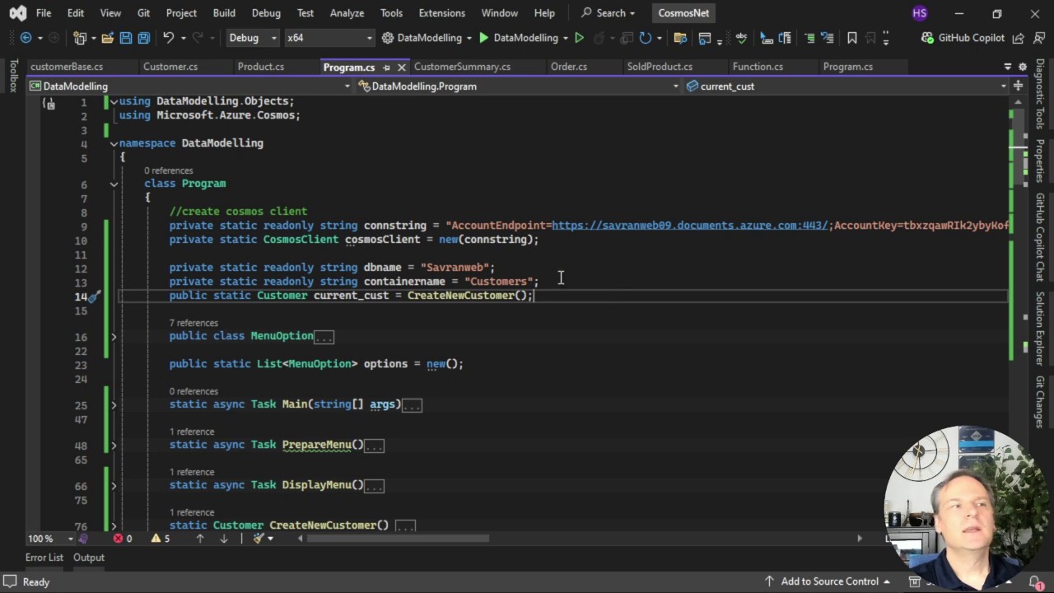
{"action": "left_click", "coordinate": [387, 216]}
{"action": "double_click", "coordinate": [387, 224]}
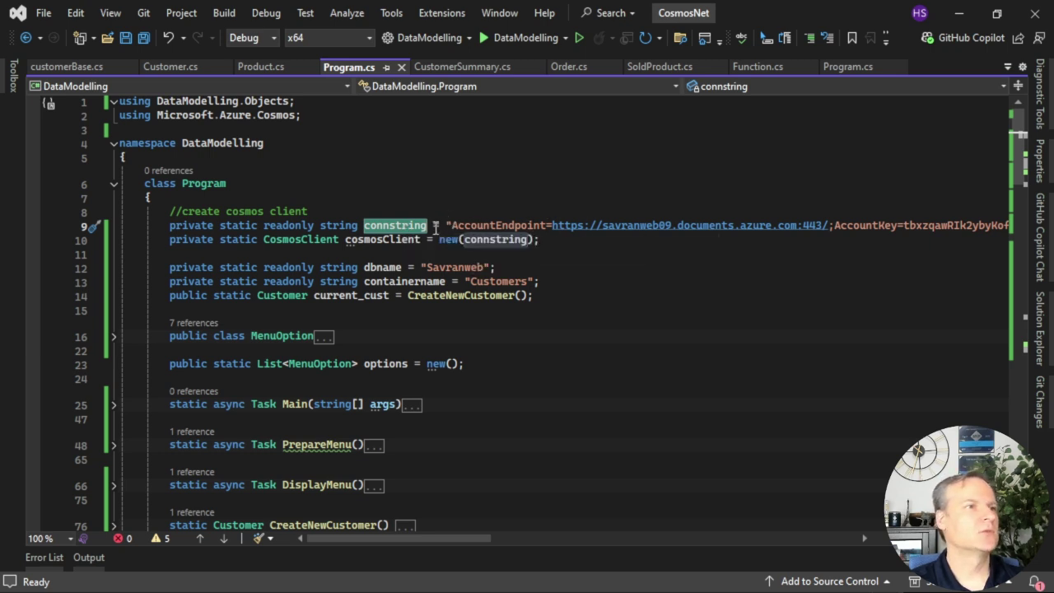
{"action": "double_click", "coordinate": [492, 225]}
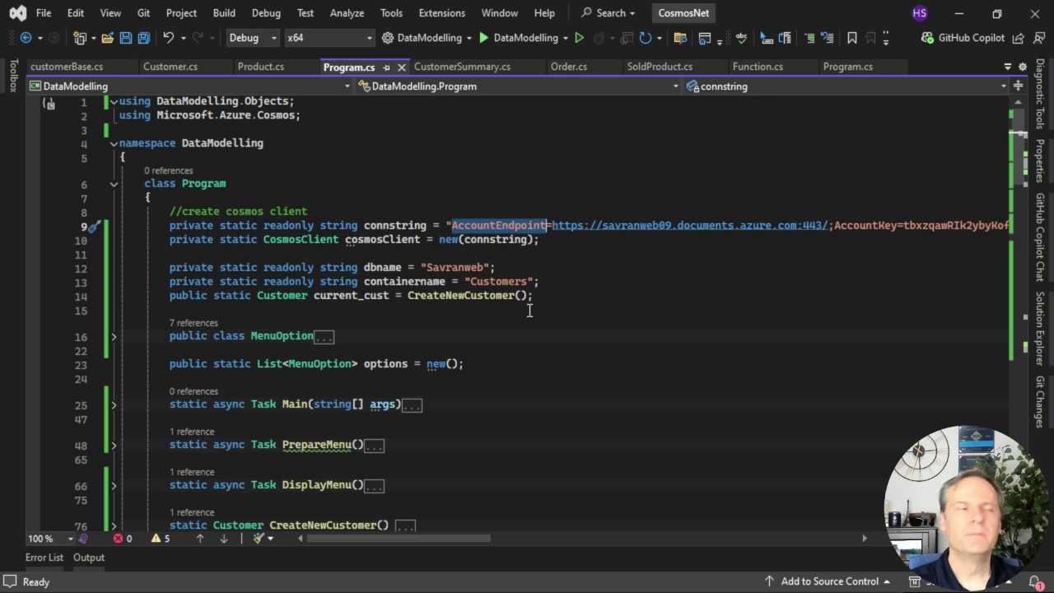
{"action": "double_click", "coordinate": [307, 240]}
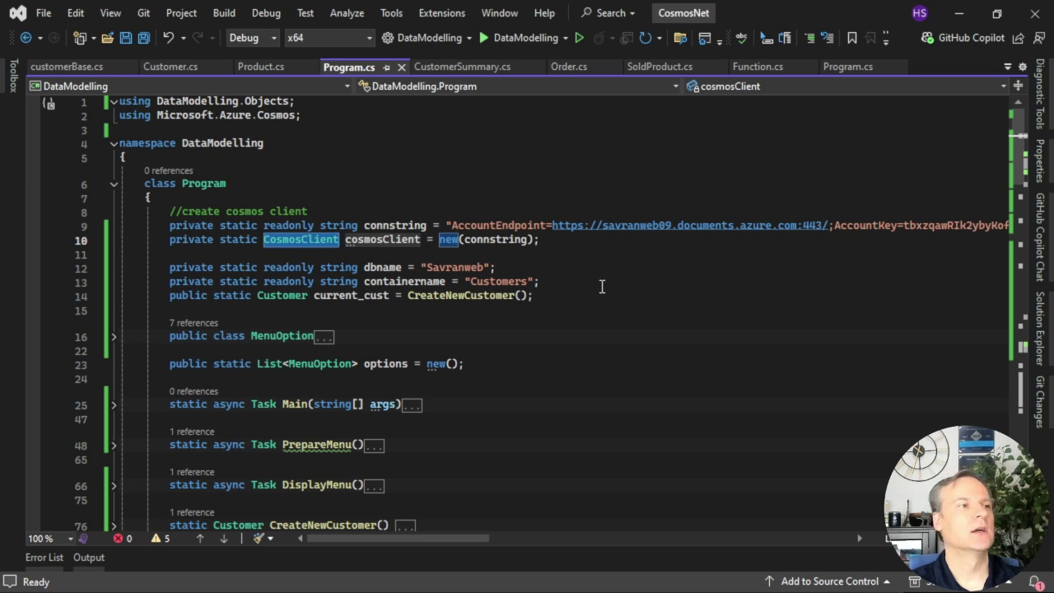
{"action": "left_click", "coordinate": [487, 240]}
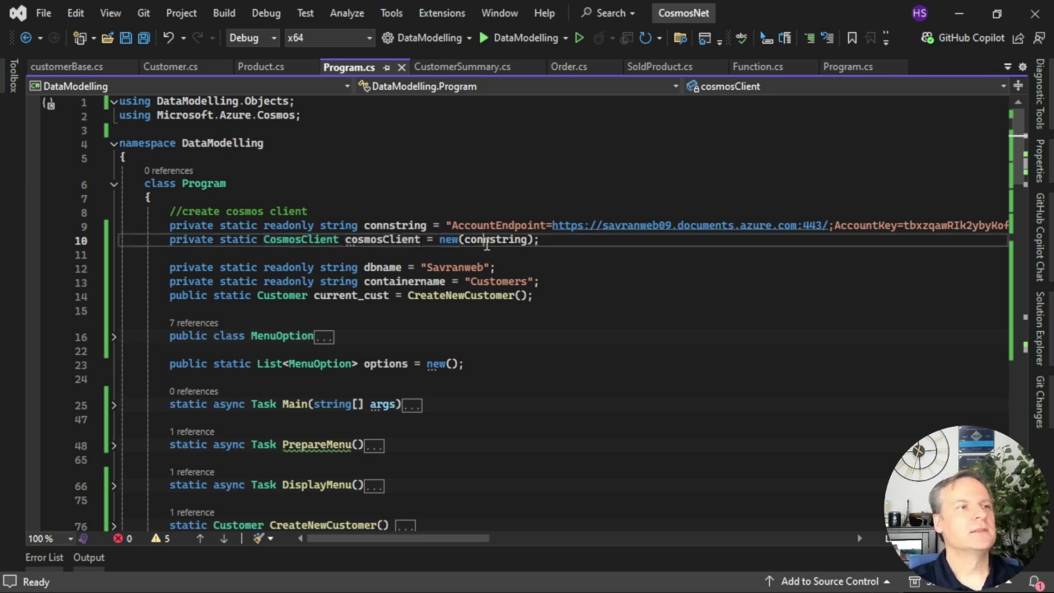
{"action": "double_click", "coordinate": [486, 240]}
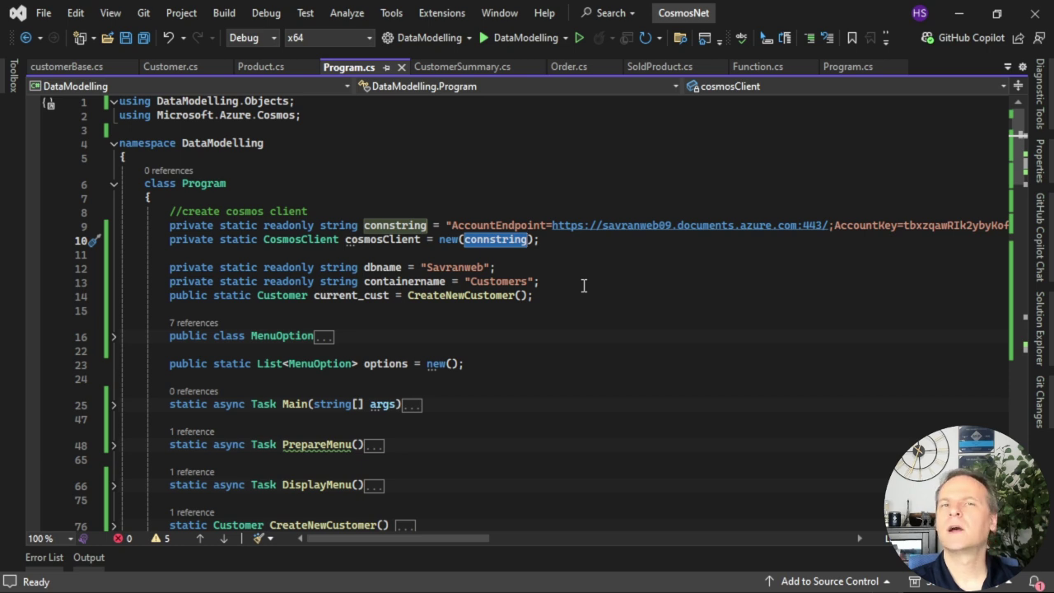
Expand the CreateNewCustomer method, review its customer, address and payment objects, and collapse it again.
{"action": "scroll", "coordinate": [583, 286], "scroll_direction": "down", "scroll_amount": 1}
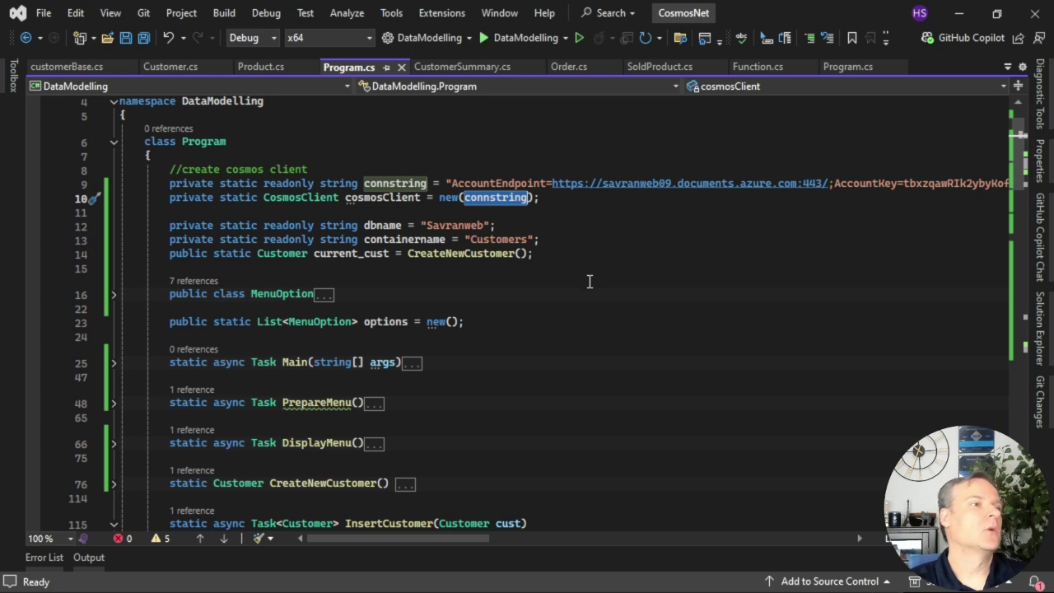
{"action": "left_click", "coordinate": [449, 255]}
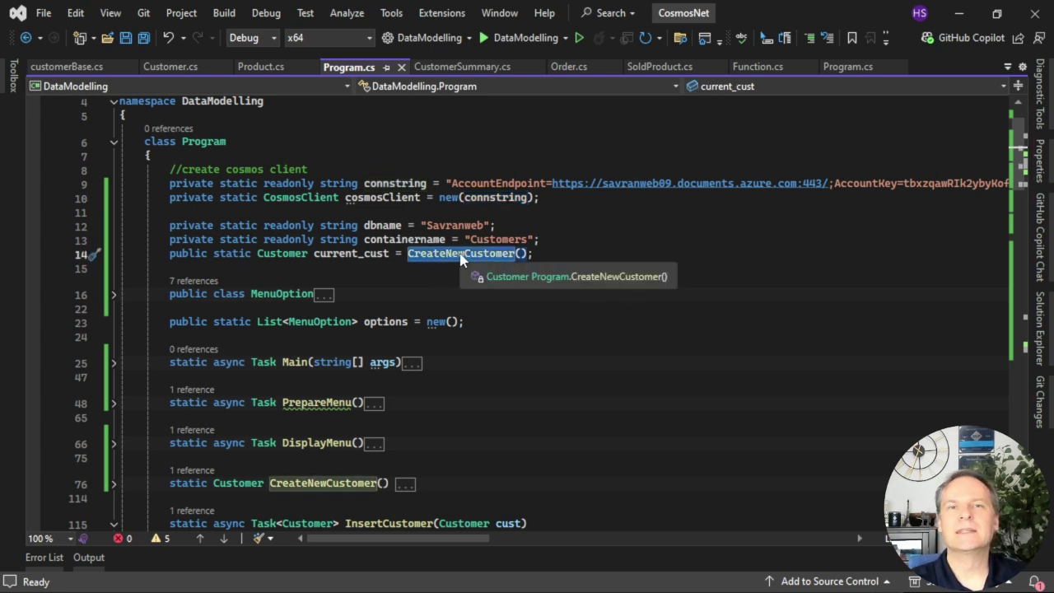
{"action": "scroll", "coordinate": [647, 242], "scroll_direction": "down", "scroll_amount": 2}
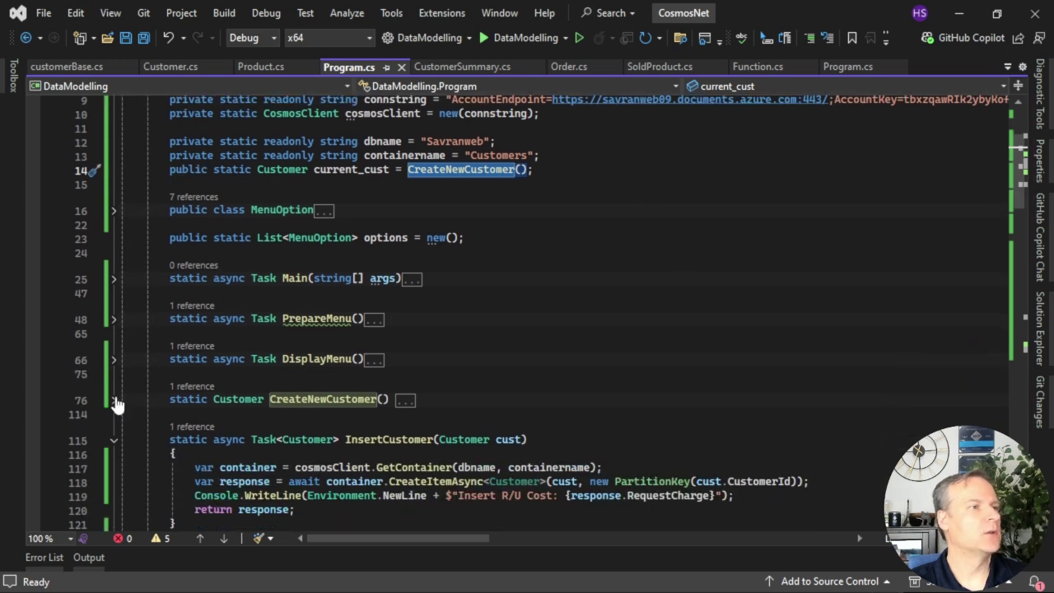
{"action": "left_click", "coordinate": [114, 401]}
{"action": "scroll", "coordinate": [651, 346], "scroll_direction": "down", "scroll_amount": 4}
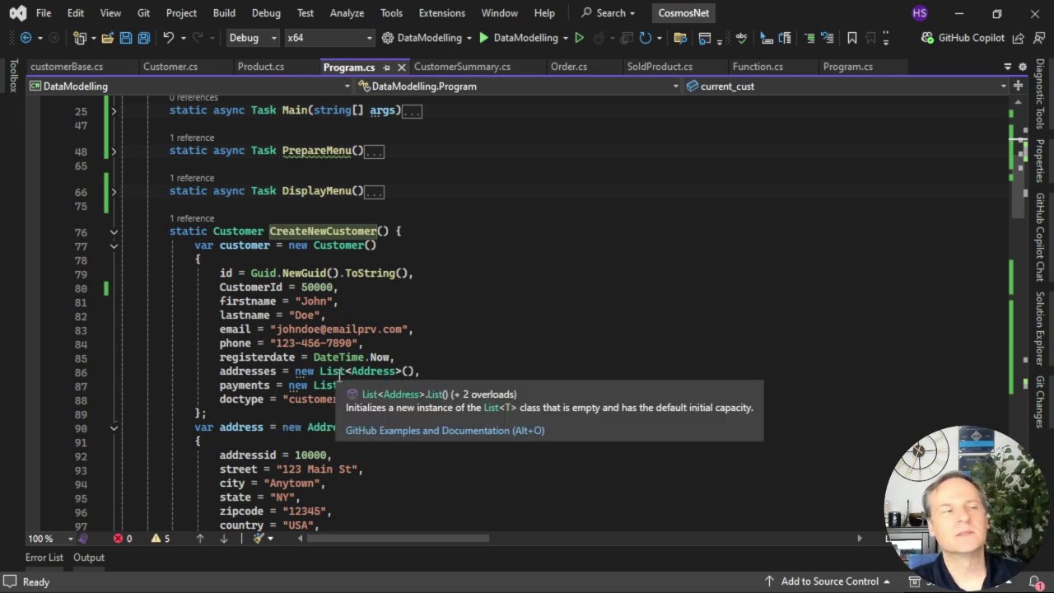
{"action": "scroll", "coordinate": [611, 319], "scroll_direction": "down", "scroll_amount": 1}
{"action": "scroll", "coordinate": [611, 319], "scroll_direction": "down", "scroll_amount": 2}
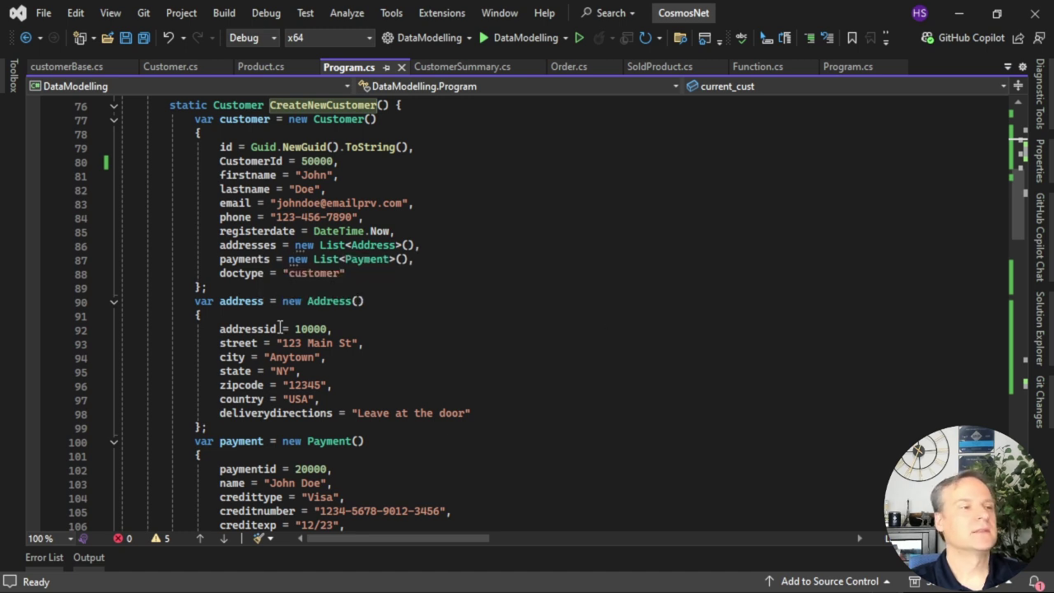
{"action": "scroll", "coordinate": [370, 387], "scroll_direction": "down", "scroll_amount": 1}
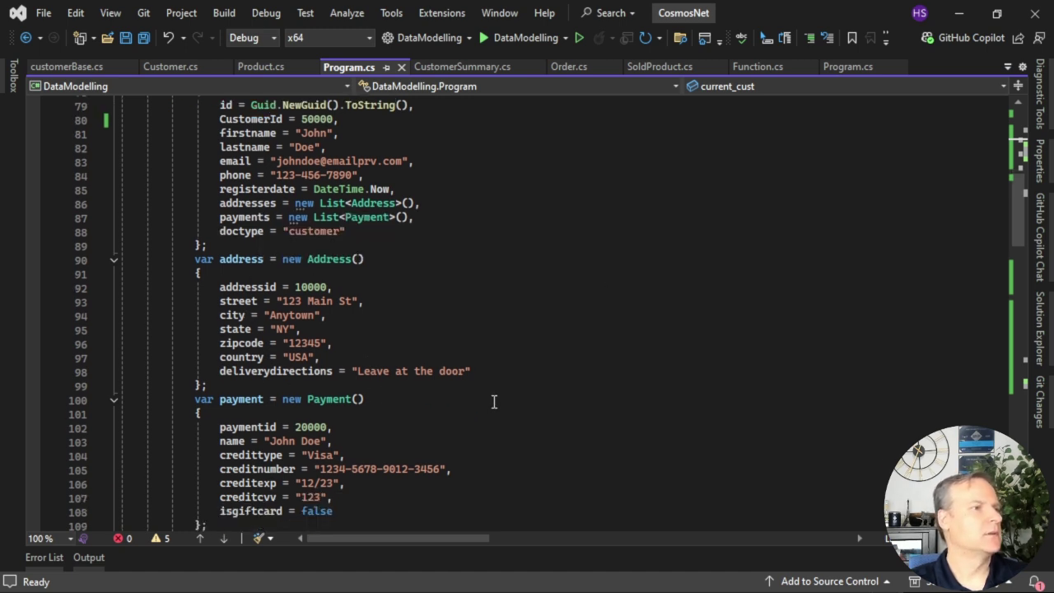
{"action": "scroll", "coordinate": [519, 429], "scroll_direction": "down", "scroll_amount": 1}
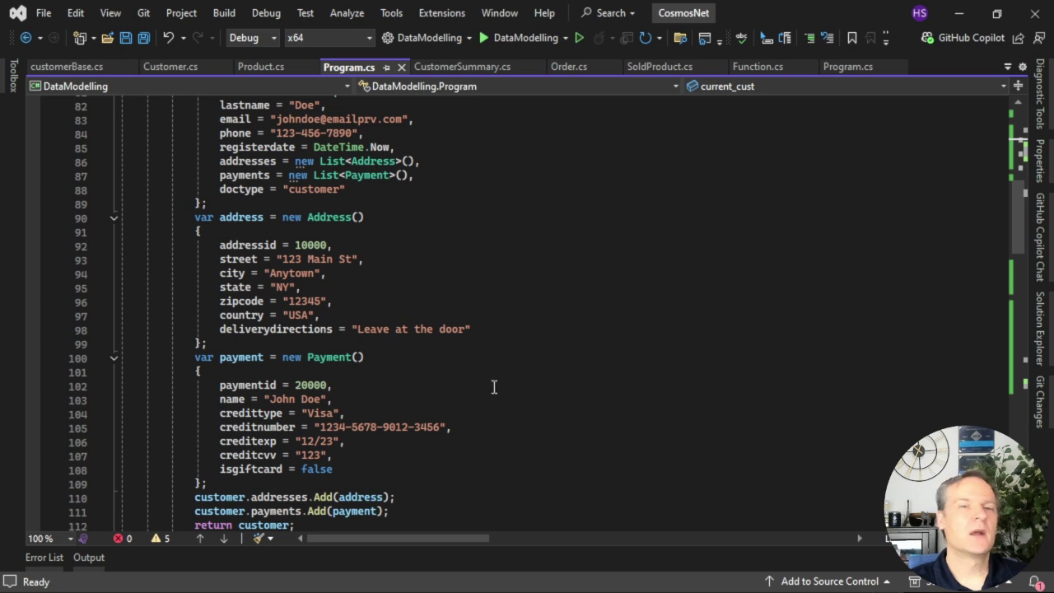
{"action": "scroll", "coordinate": [534, 328], "scroll_direction": "up", "scroll_amount": 6}
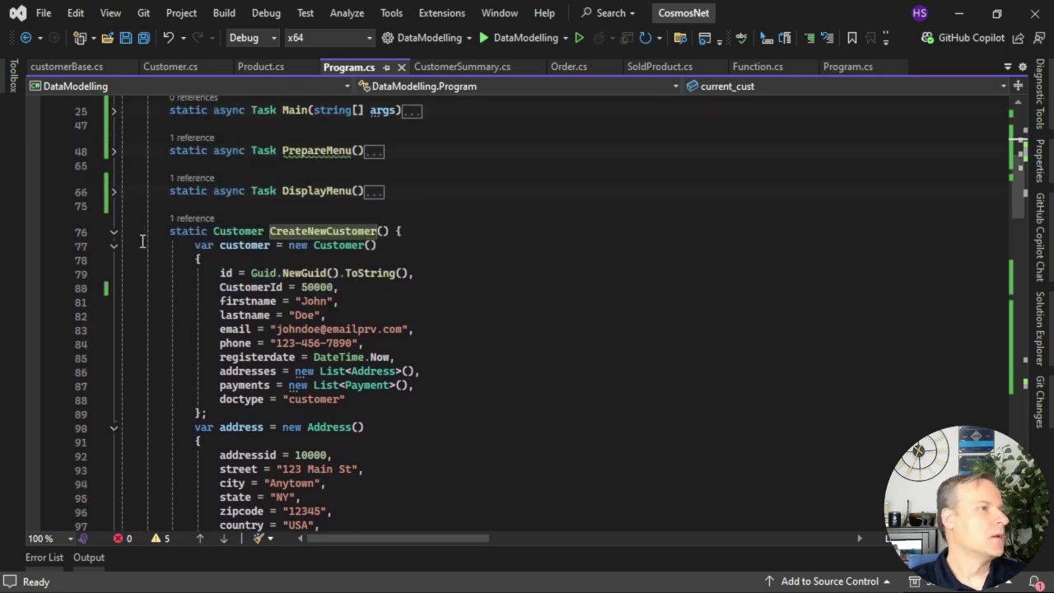
{"action": "left_click", "coordinate": [113, 231]}
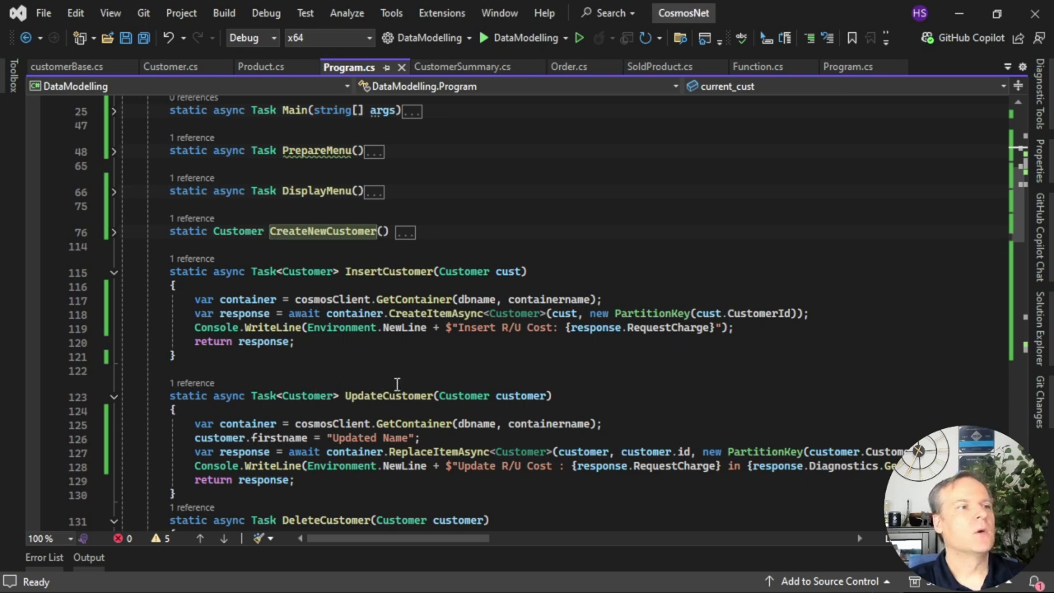
Examine the CreateItemAsync call in InsertCustomer and the firstname change and ReplaceItemAsync call in UpdateCustomer, collapsing both methods.
{"action": "double_click", "coordinate": [429, 313]}
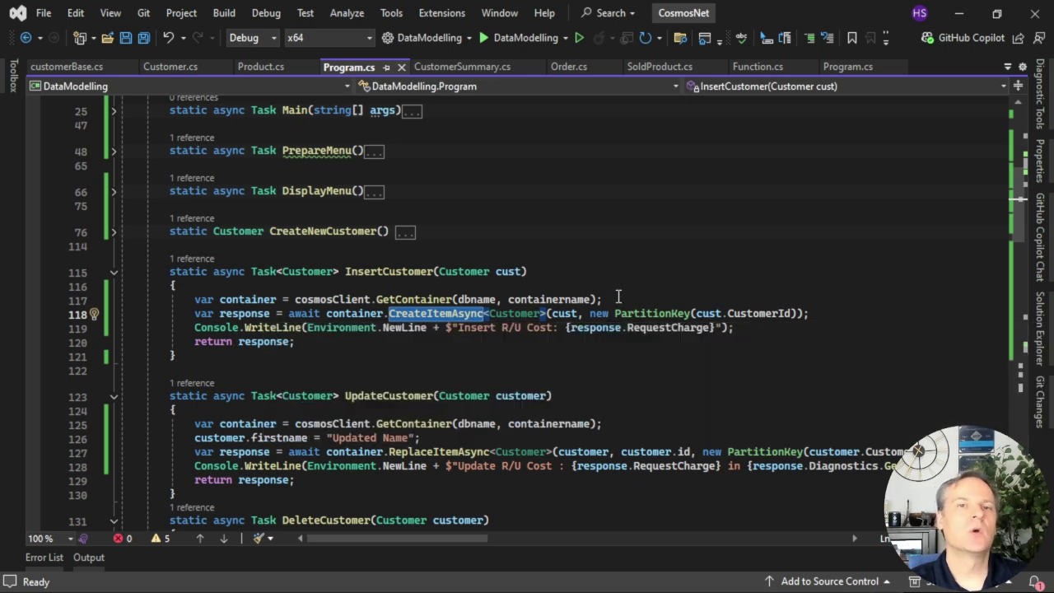
{"action": "left_click", "coordinate": [114, 272]}
{"action": "scroll", "coordinate": [654, 350], "scroll_direction": "down", "scroll_amount": 1}
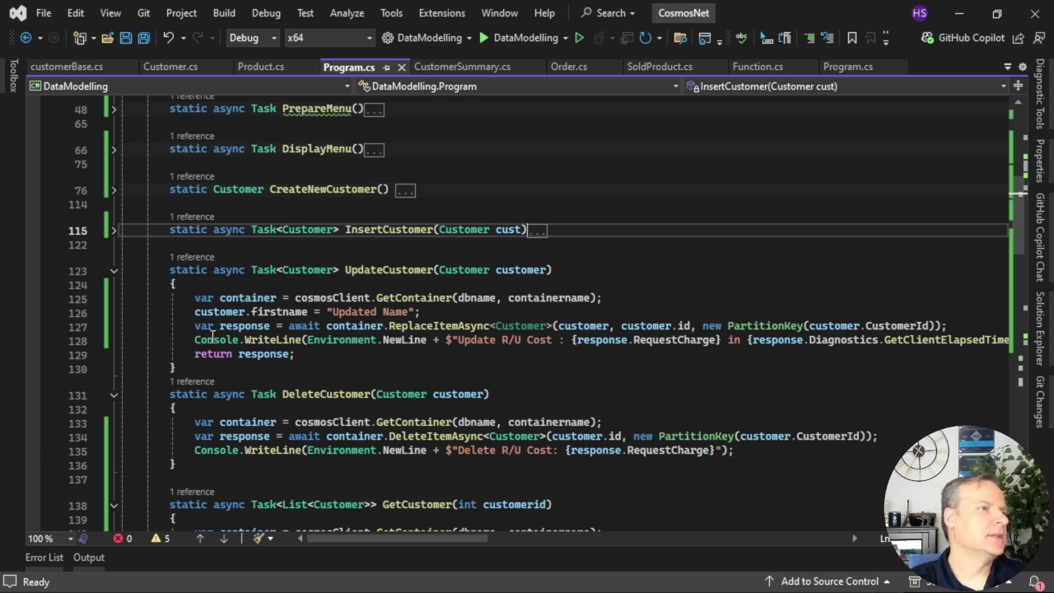
{"action": "double_click", "coordinate": [247, 299]}
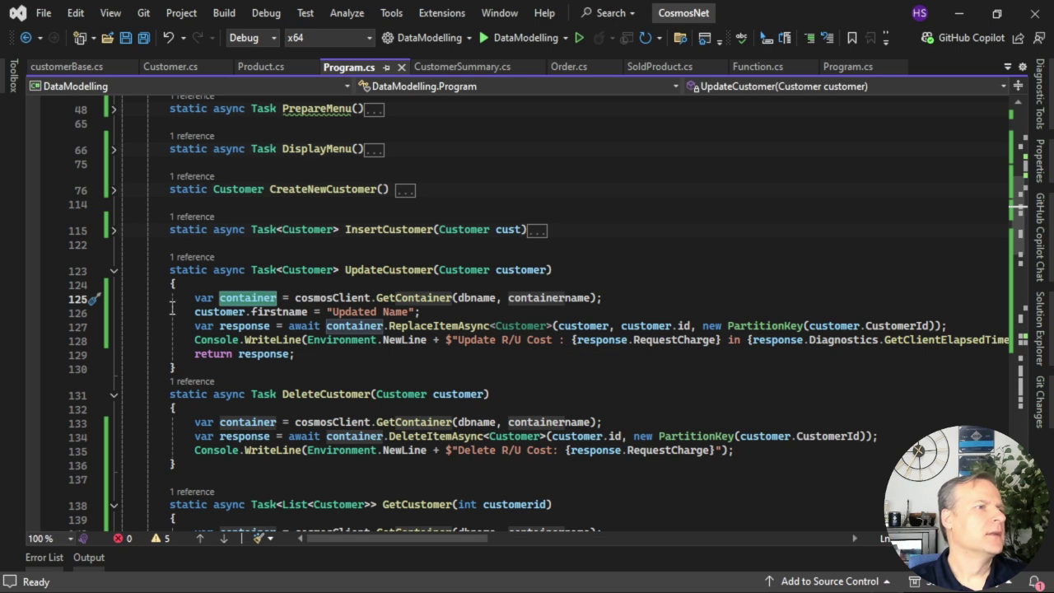
{"action": "left_click", "coordinate": [288, 311]}
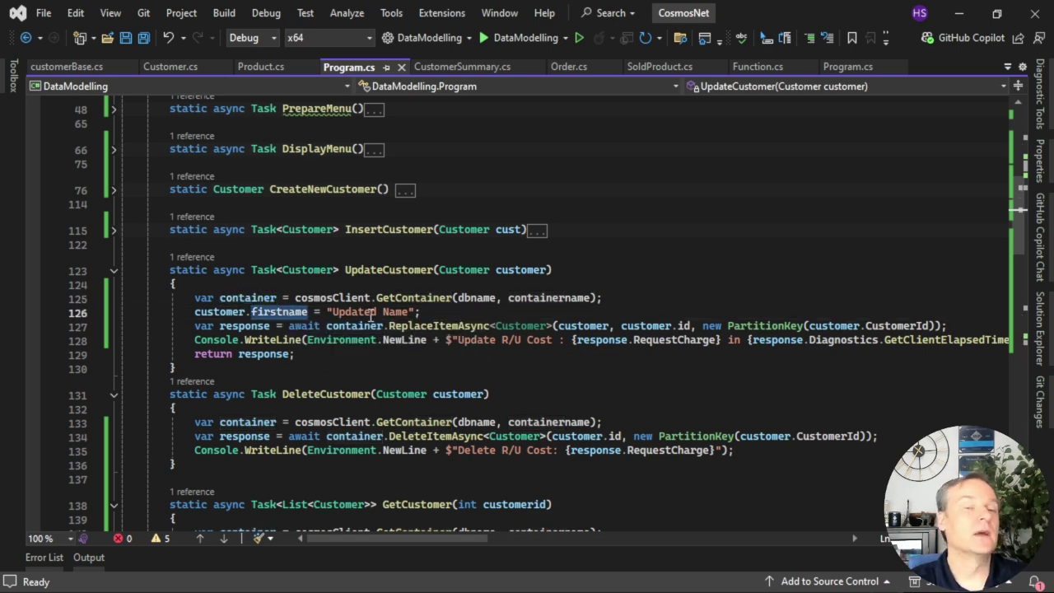
{"action": "left_click", "coordinate": [444, 326]}
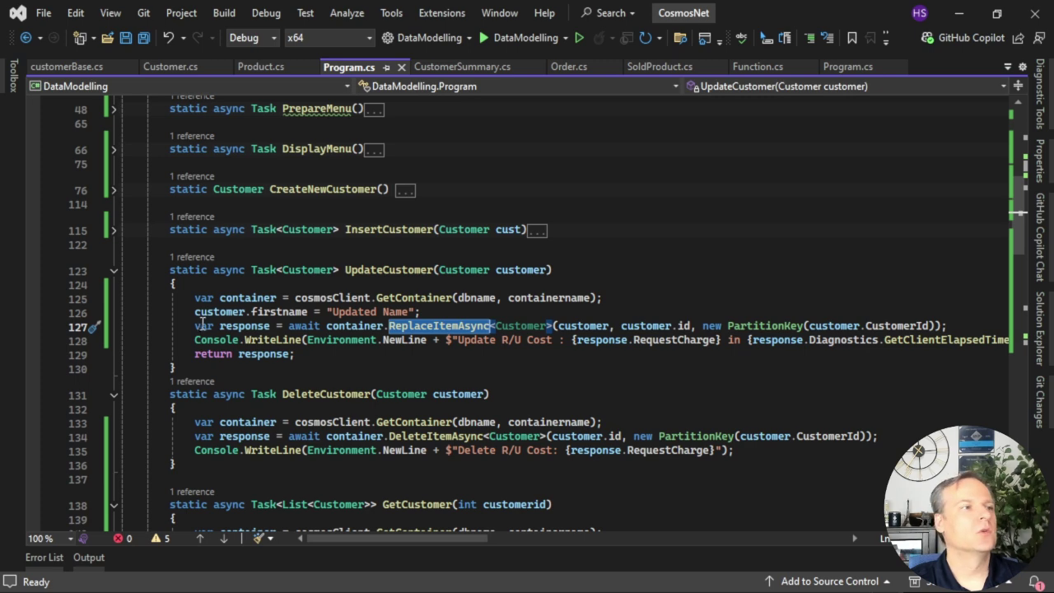
{"action": "mouse_move", "coordinate": [289, 306]}
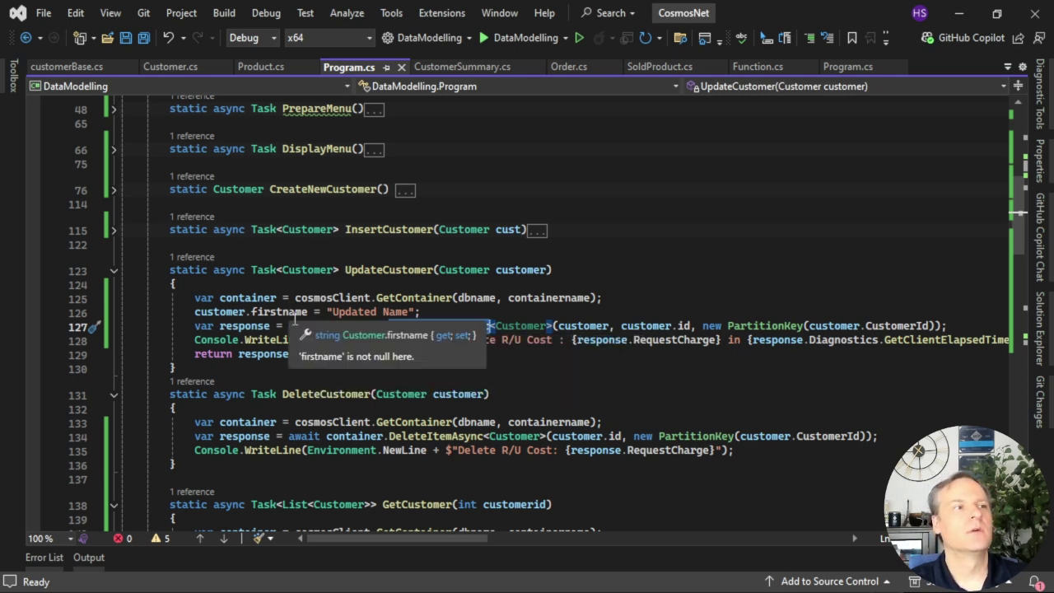
{"action": "left_click", "coordinate": [114, 271]}
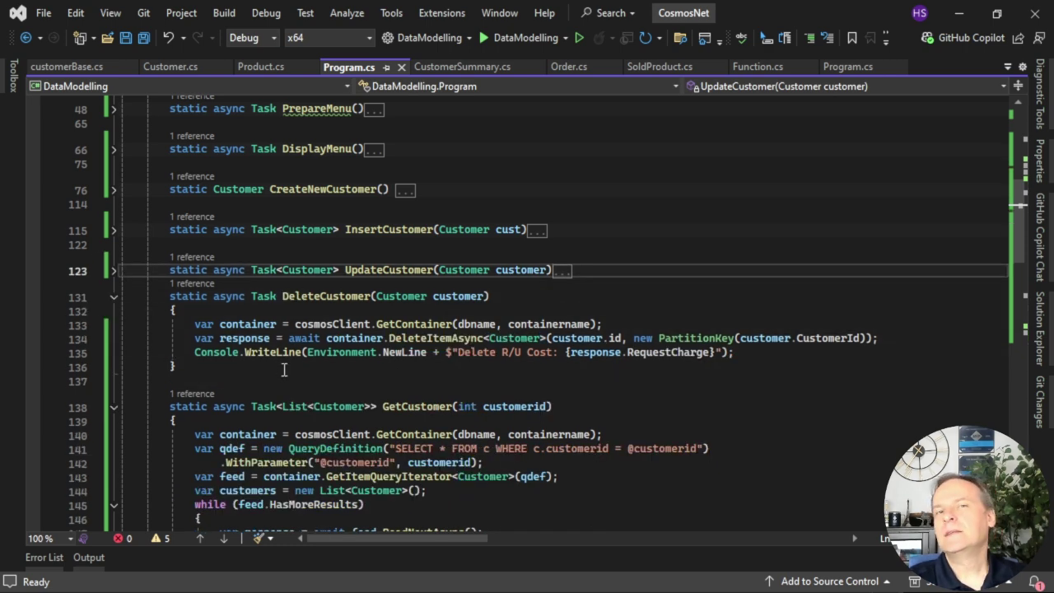
Examine the container reference and DeleteItemAsync call in DeleteCustomer, and collapse the method.
{"action": "mouse_move", "coordinate": [412, 350]}
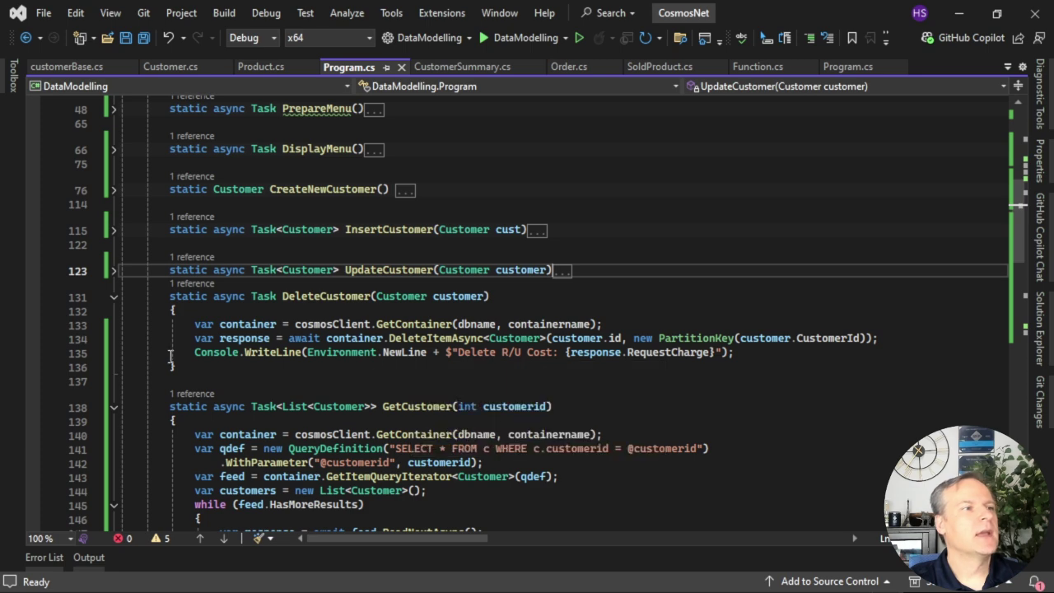
{"action": "left_click", "coordinate": [258, 324]}
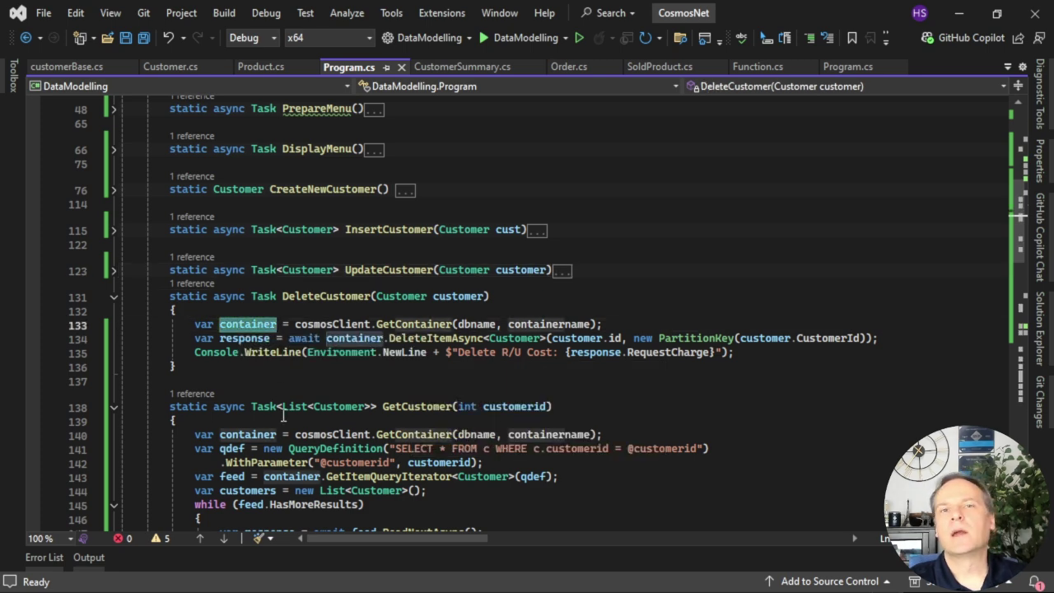
{"action": "left_click", "coordinate": [437, 339]}
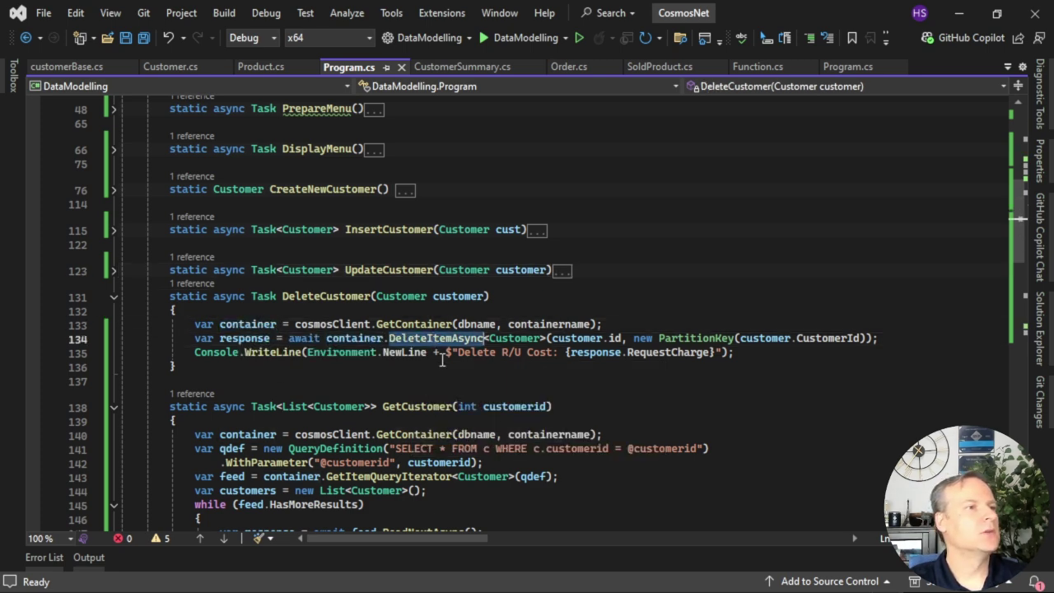
{"action": "mouse_move", "coordinate": [512, 442]}
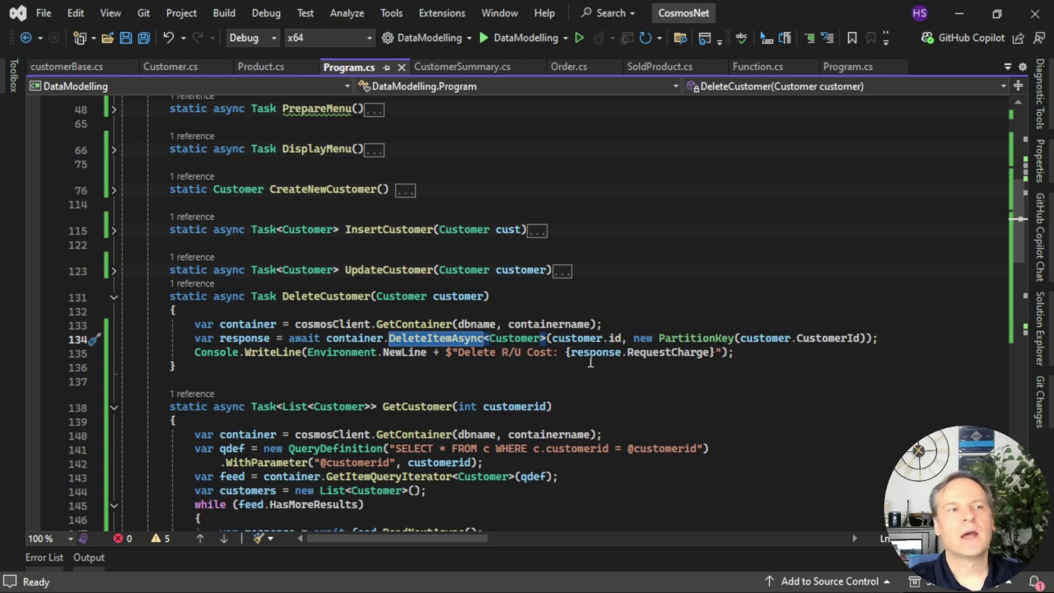
{"action": "mouse_move", "coordinate": [617, 343]}
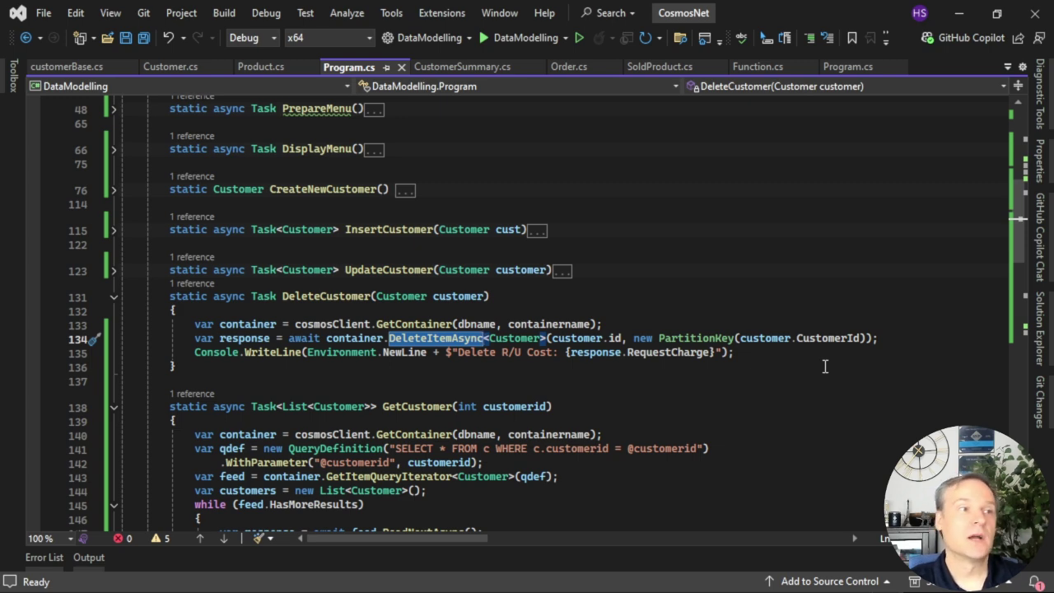
{"action": "scroll", "coordinate": [335, 337], "scroll_direction": "down", "scroll_amount": 1}
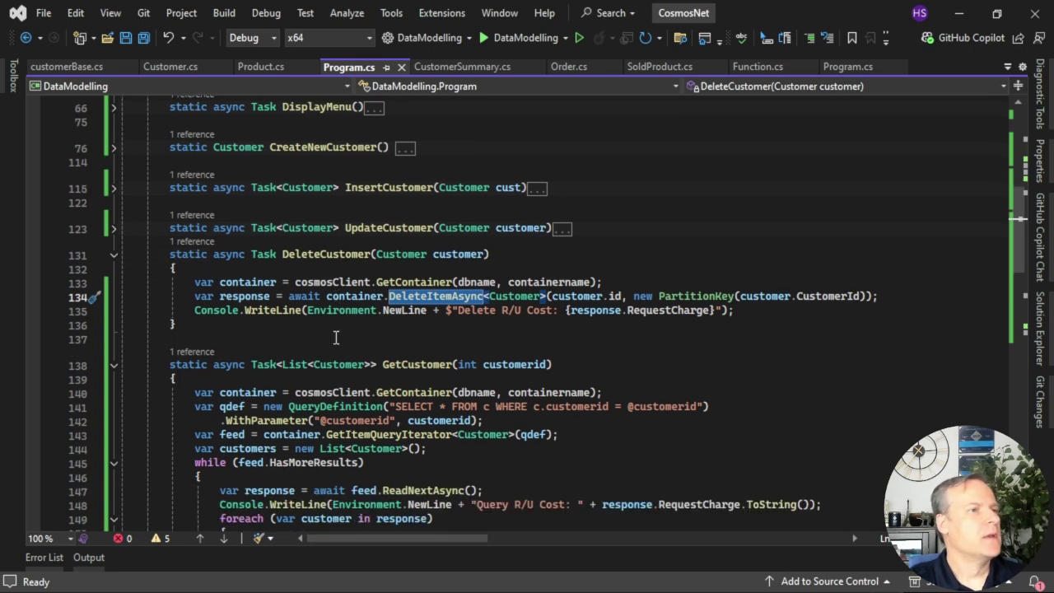
{"action": "left_click", "coordinate": [115, 257]}
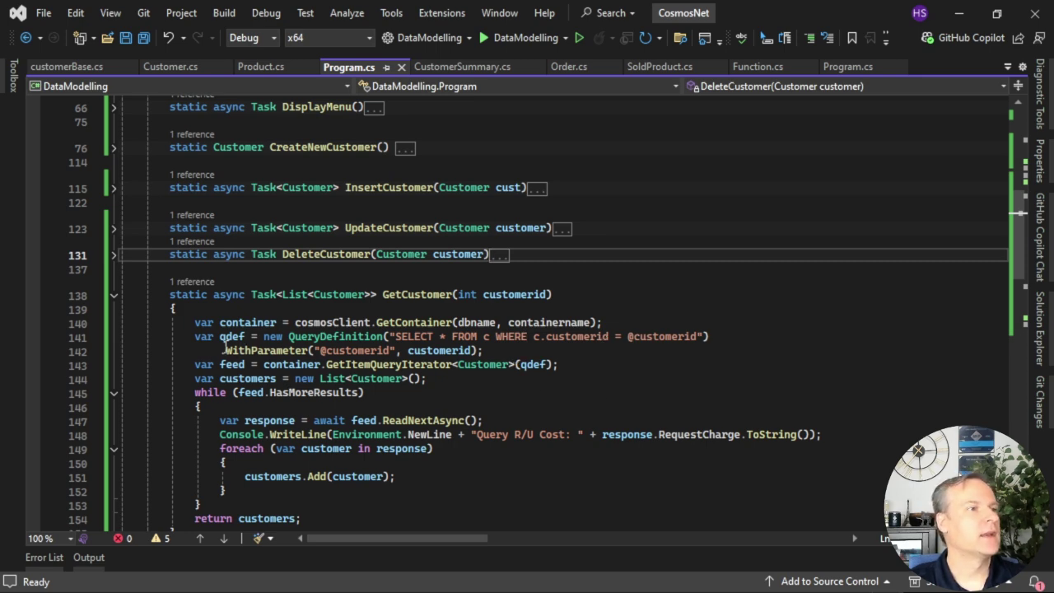
Examine the GetCustomer method's query parameter and its GetItemQueryIterator call with the method description.
{"action": "left_click_drag", "start_coordinate": [226, 349], "coordinate": [511, 352]}
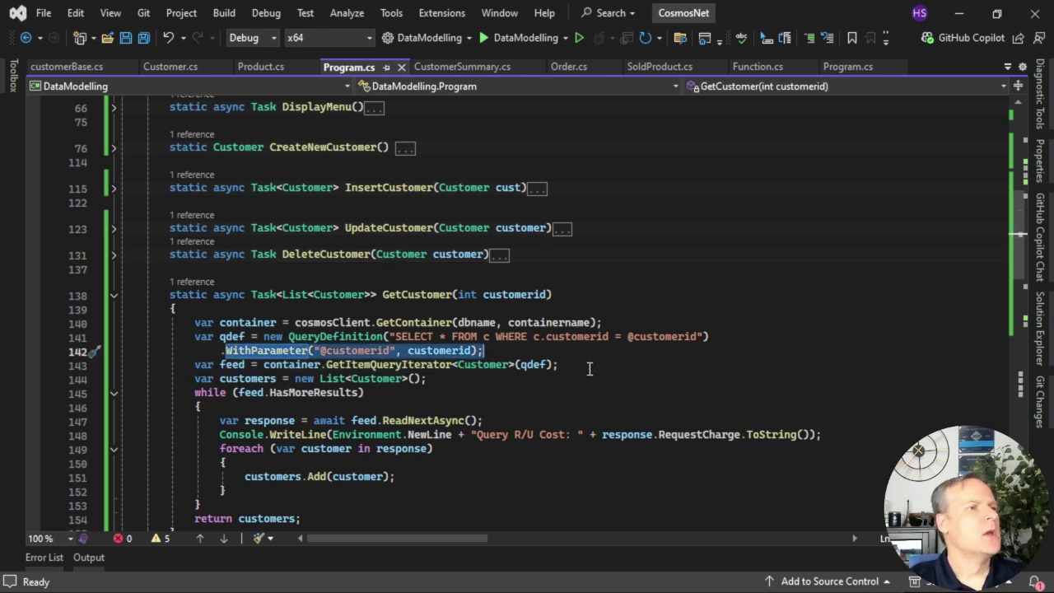
{"action": "scroll", "coordinate": [633, 395], "scroll_direction": "down", "scroll_amount": 2}
{"action": "left_click", "coordinate": [462, 309]}
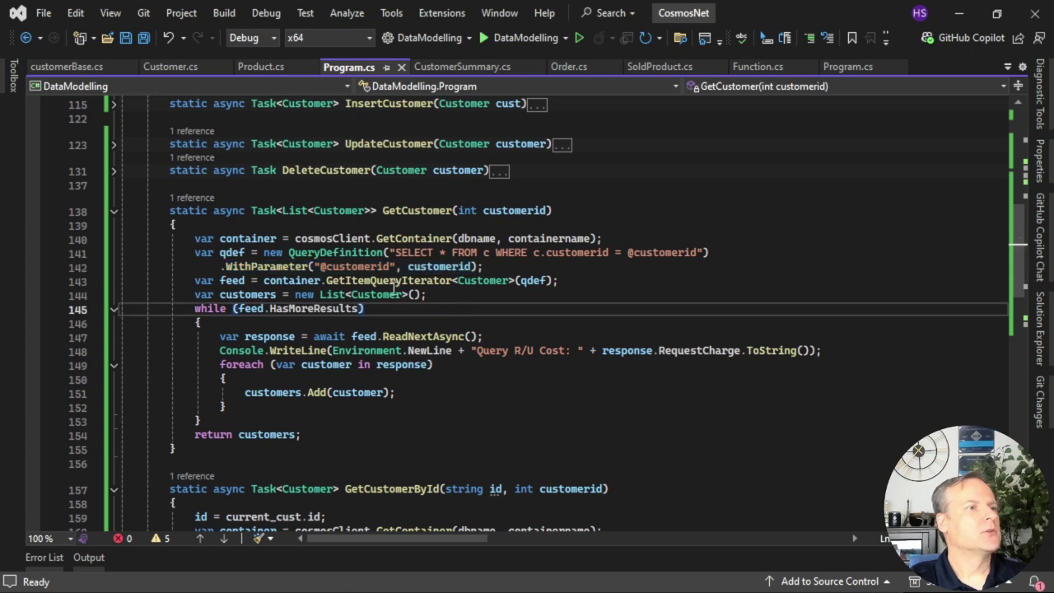
{"action": "mouse_move", "coordinate": [381, 281]}
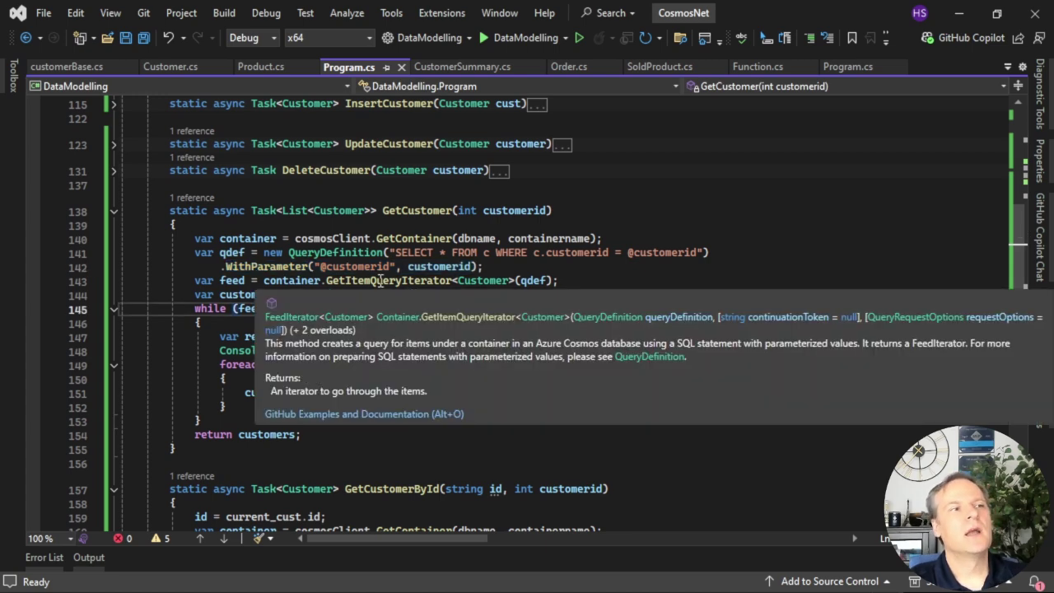
{"action": "double_click", "coordinate": [381, 280]}
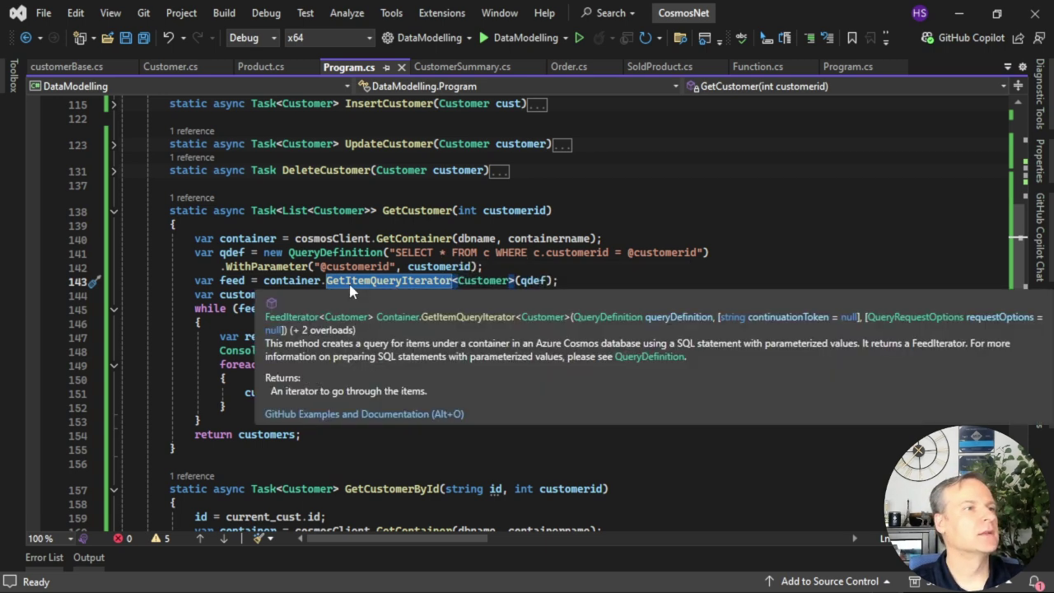
{"action": "left_click", "coordinate": [634, 282]}
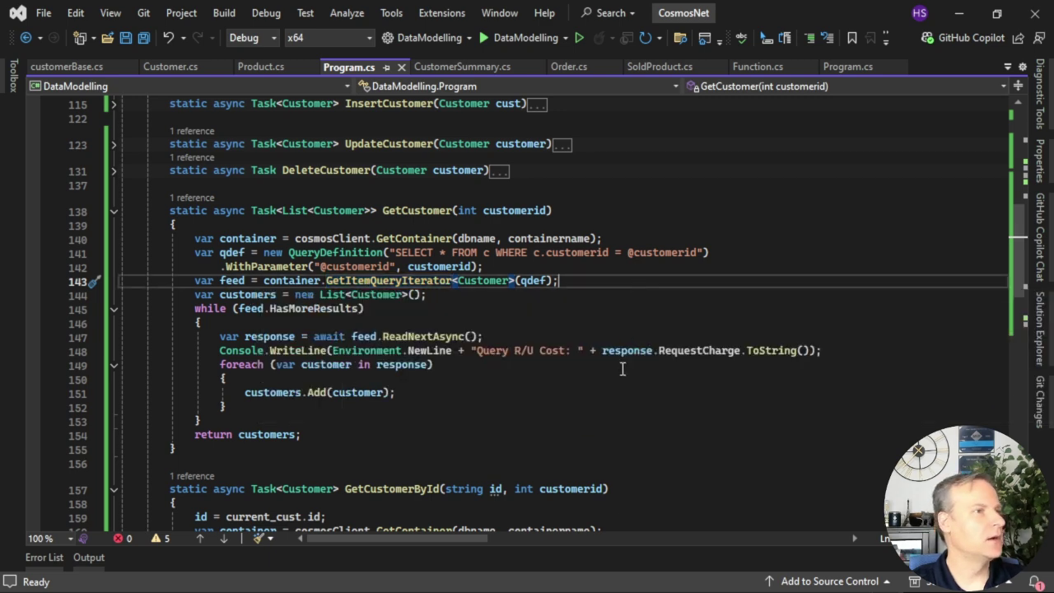
Examine GetCustomer's HasMoreResults loop and trace the customers list from its declaration to the return statement.
{"action": "scroll", "coordinate": [624, 369], "scroll_direction": "down", "scroll_amount": 1}
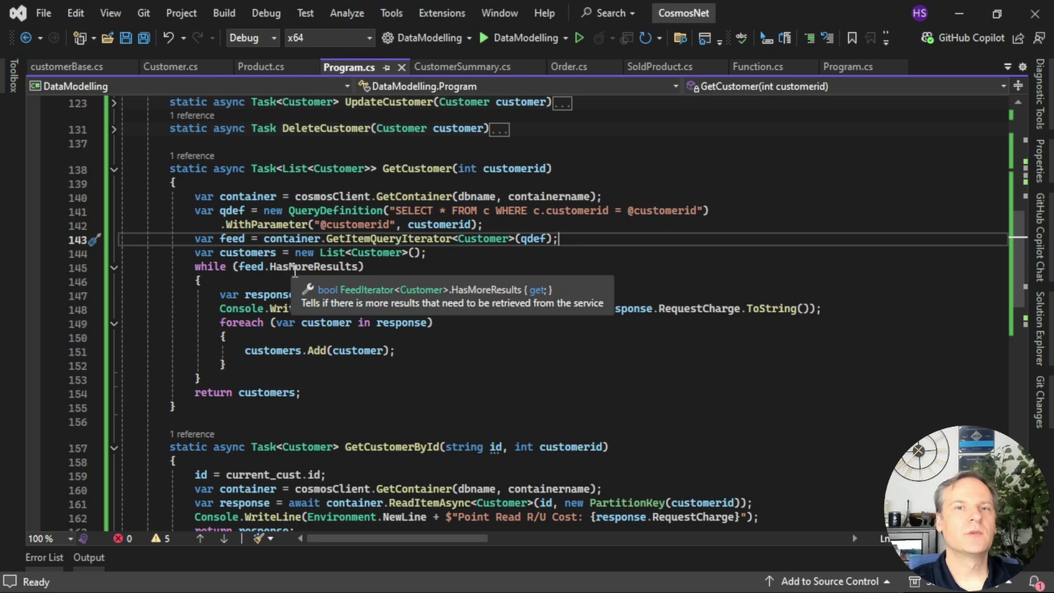
{"action": "scroll", "coordinate": [342, 374], "scroll_direction": "down", "scroll_amount": 1}
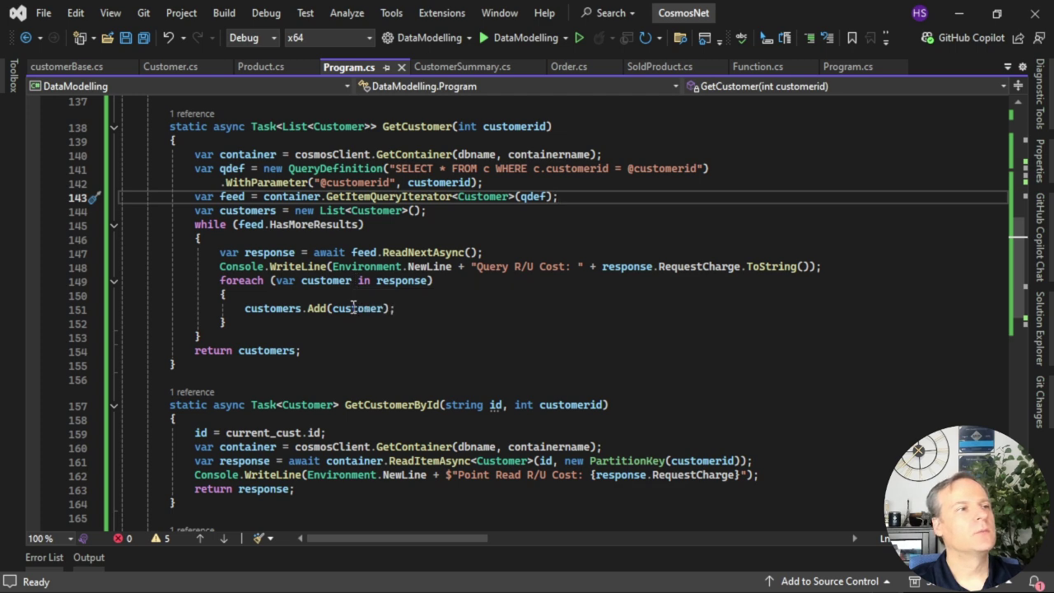
{"action": "left_click", "coordinate": [254, 210]}
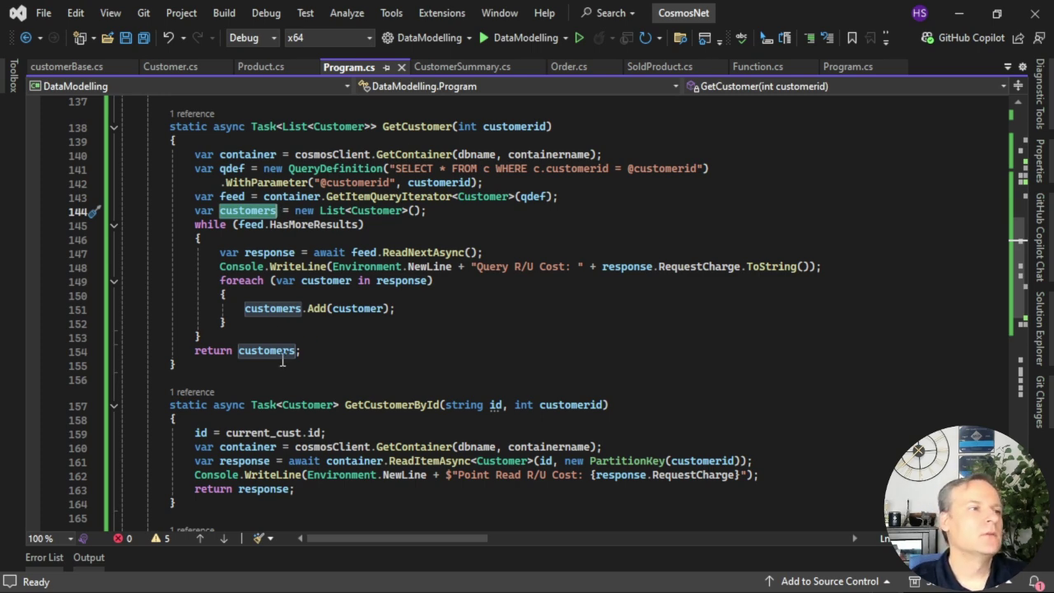
{"action": "mouse_move", "coordinate": [280, 349]}
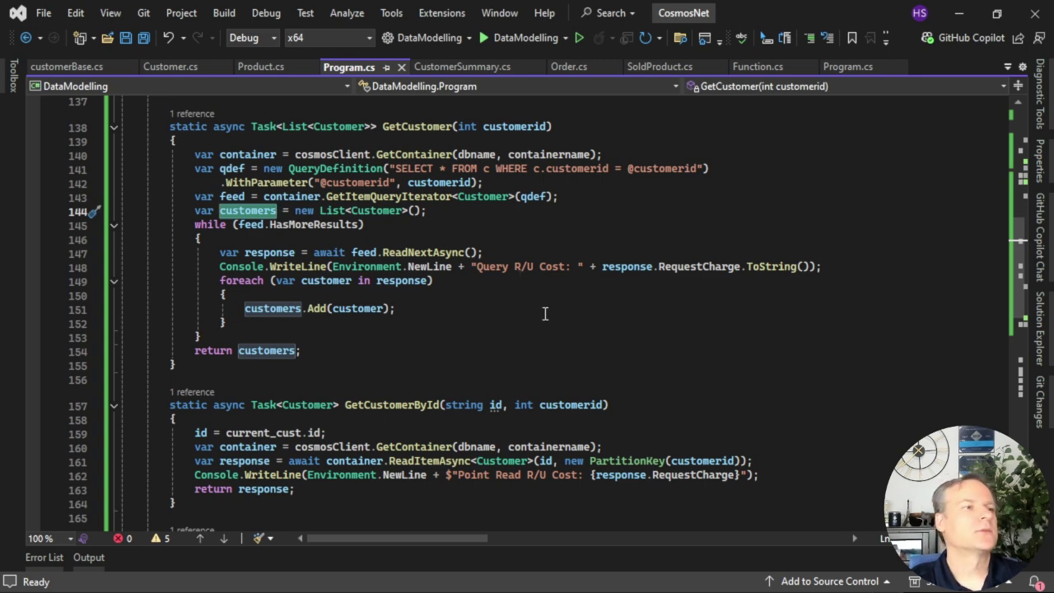
Examine the ReadItemAsync call in GetCustomerById, including its id and customerid partition key arguments and the method description.
{"action": "scroll", "coordinate": [544, 313], "scroll_direction": "down", "scroll_amount": 2}
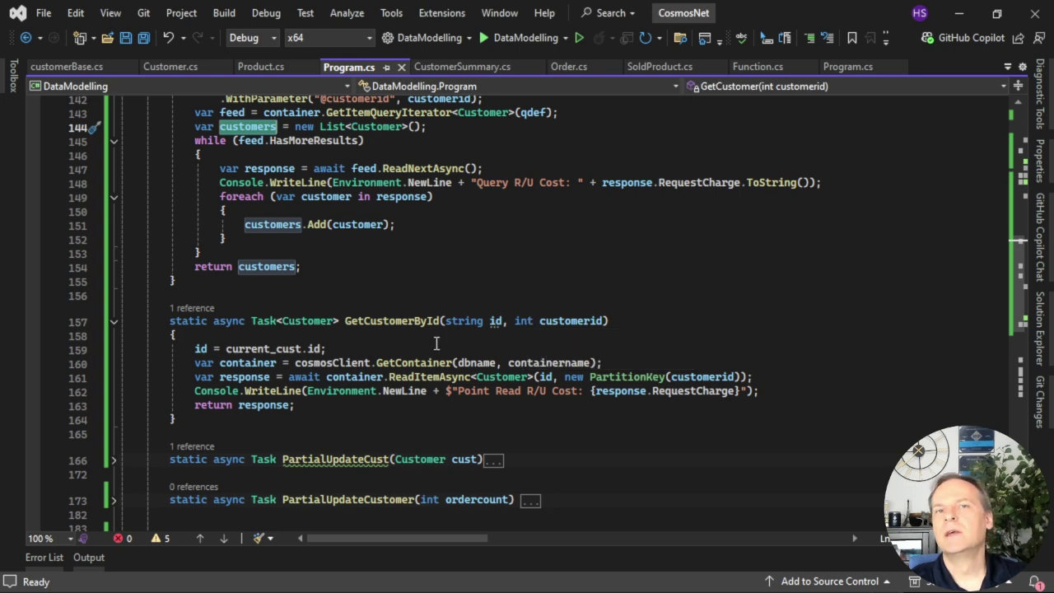
{"action": "double_click", "coordinate": [422, 377]}
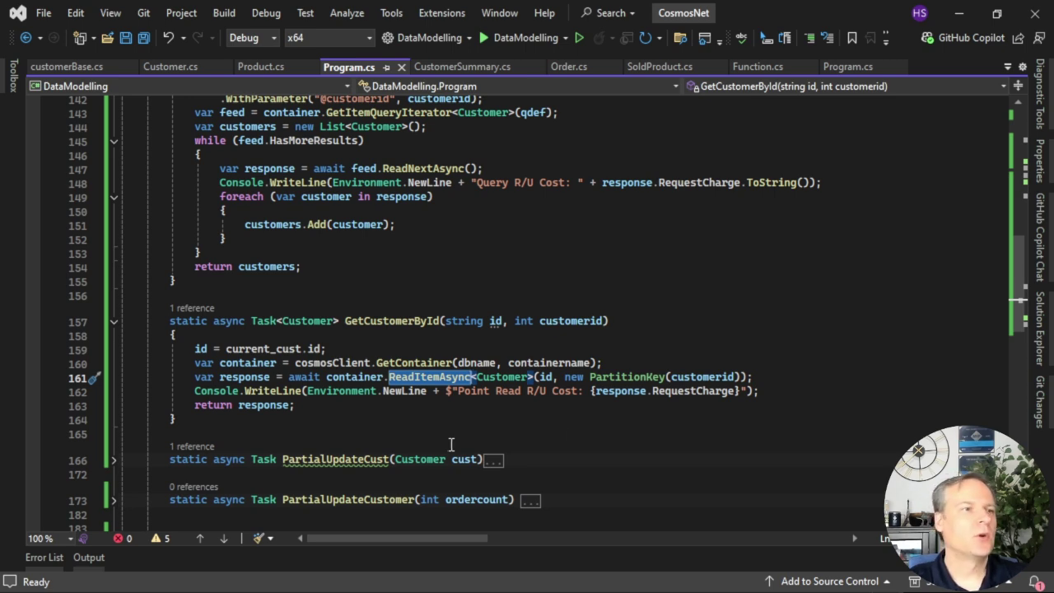
{"action": "left_click", "coordinate": [547, 377]}
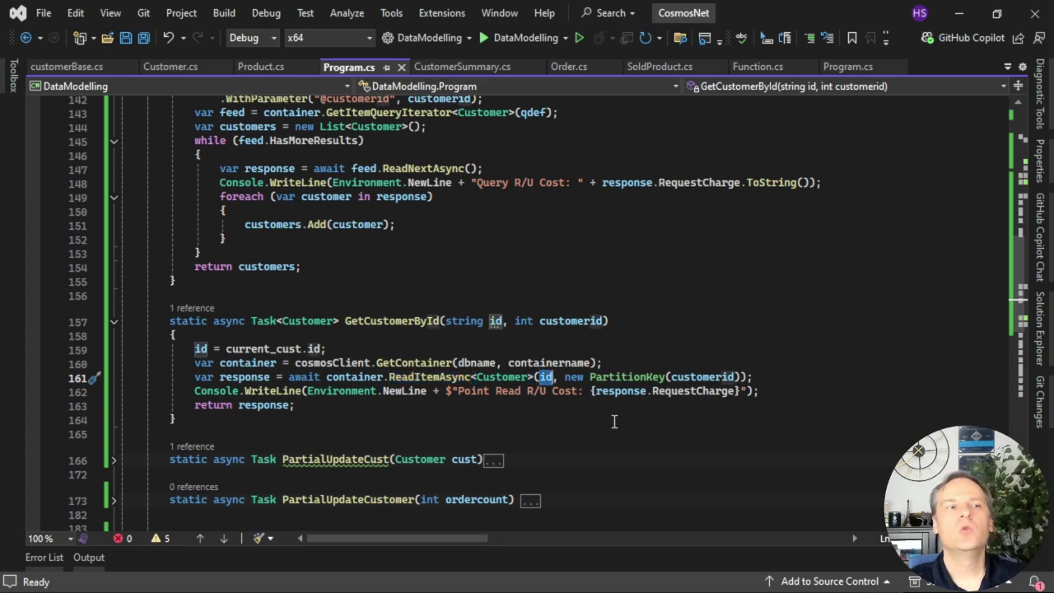
{"action": "left_click", "coordinate": [702, 377]}
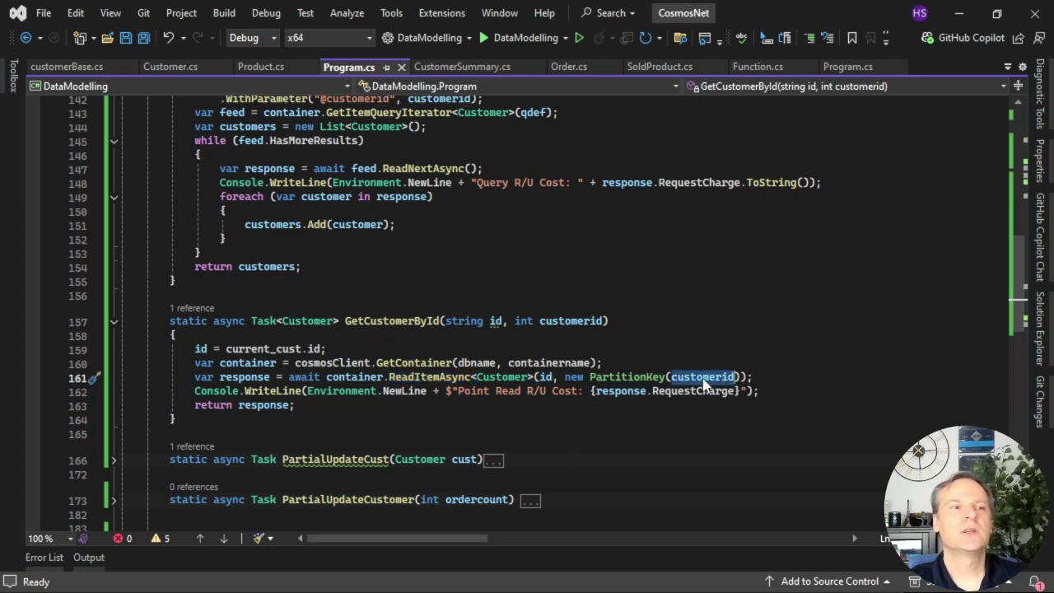
{"action": "left_click", "coordinate": [543, 377]}
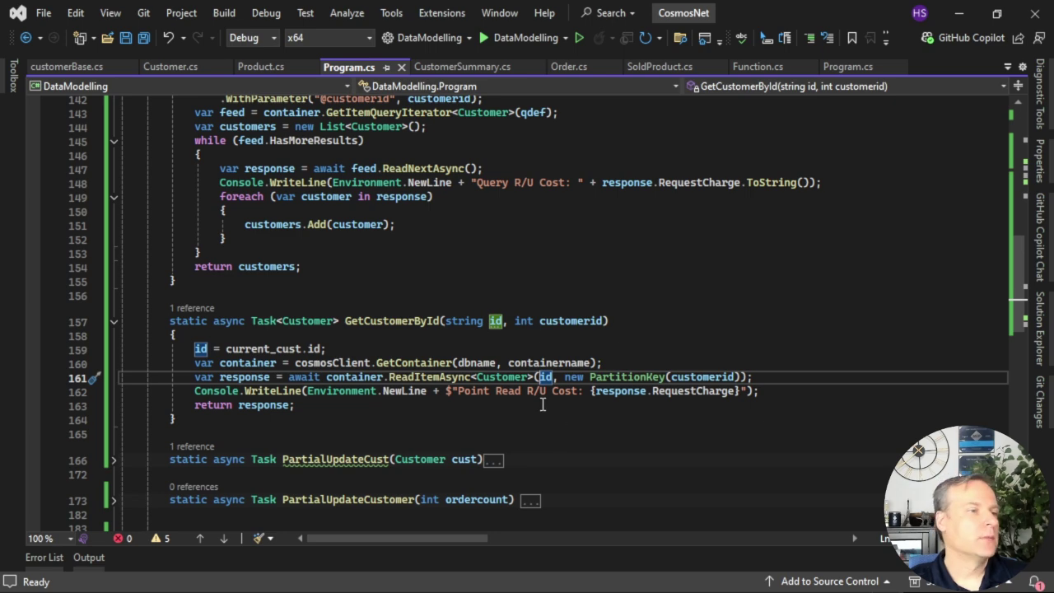
{"action": "mouse_move", "coordinate": [406, 379]}
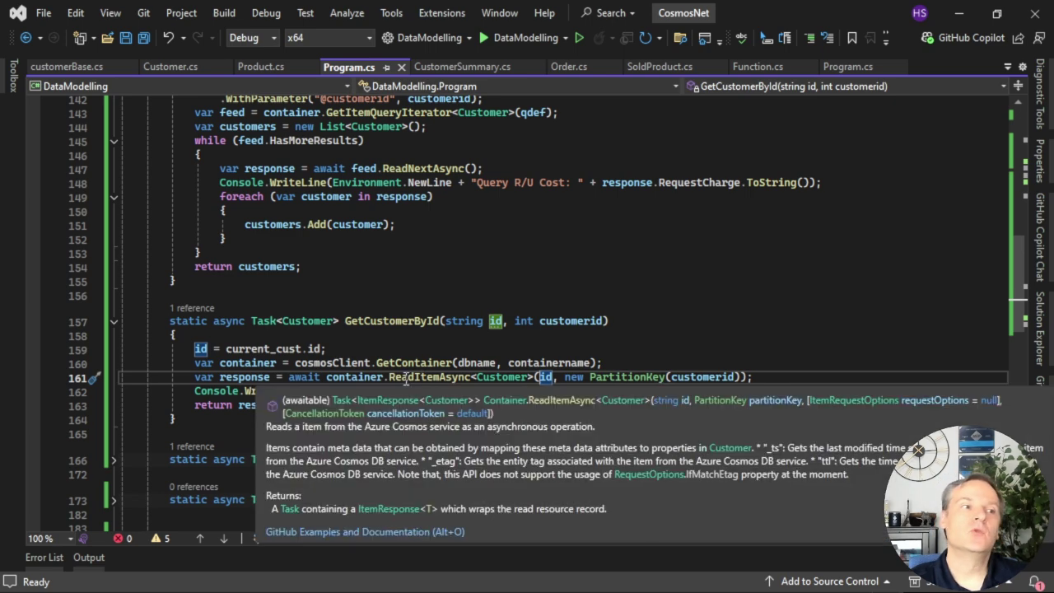
{"action": "triple_click", "coordinate": [405, 377]}
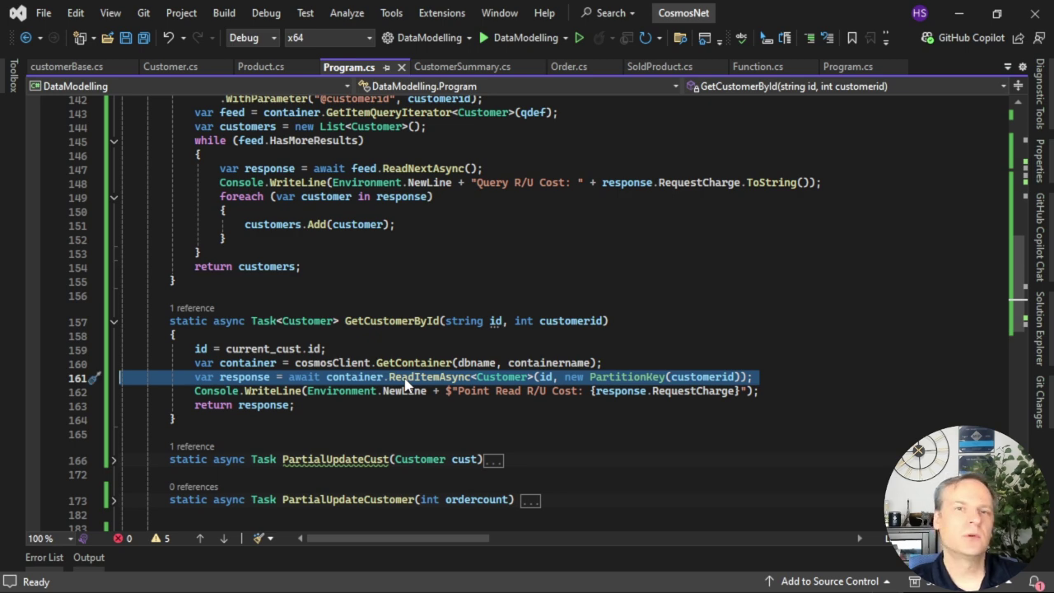
Compare the GetItemQueryIterator query in GetCustomer with the ReadItemAsync point read in GetCustomerById.
{"action": "left_click", "coordinate": [395, 113]}
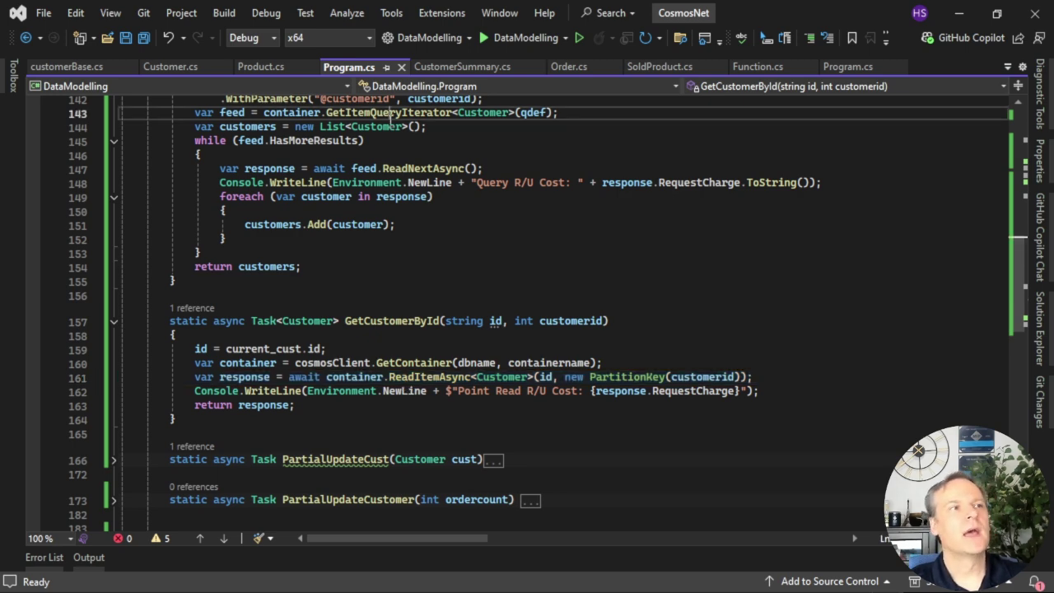
{"action": "scroll", "coordinate": [403, 131], "scroll_direction": "up", "scroll_amount": 1}
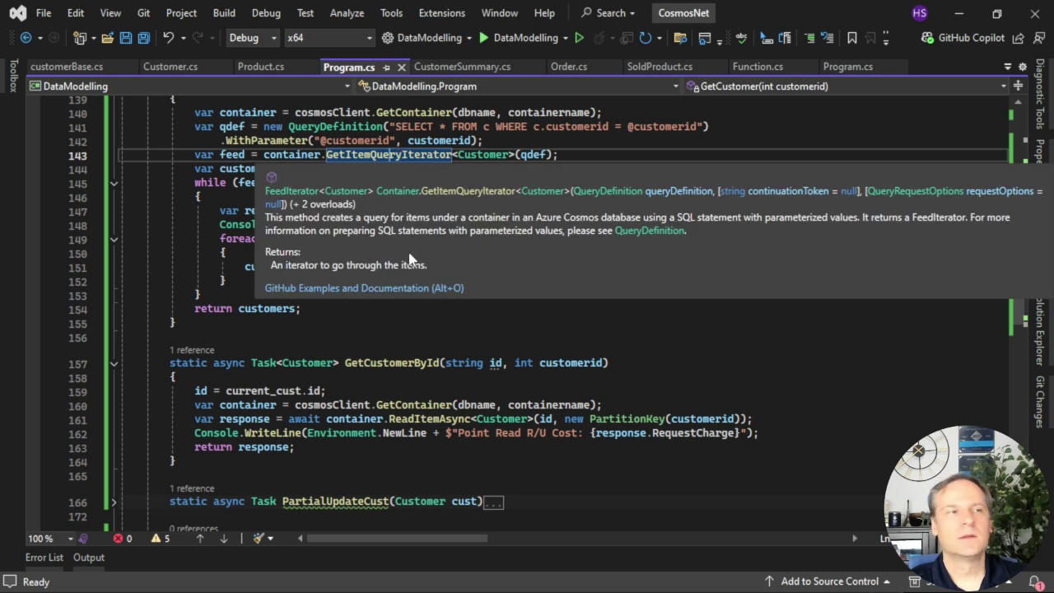
{"action": "scroll", "coordinate": [766, 396], "scroll_direction": "down", "scroll_amount": 1}
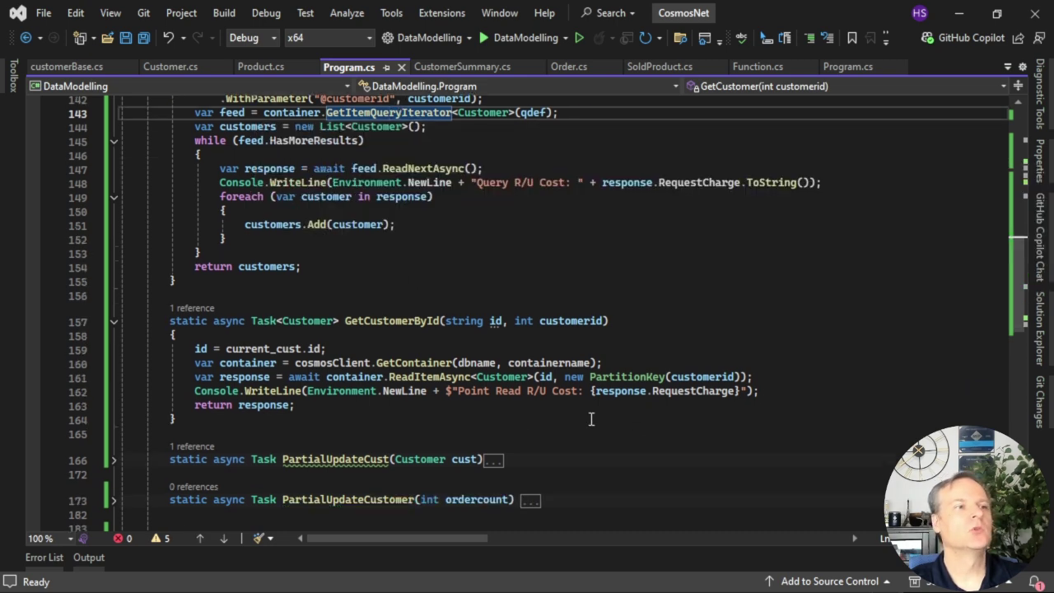
{"action": "left_click", "coordinate": [421, 377]}
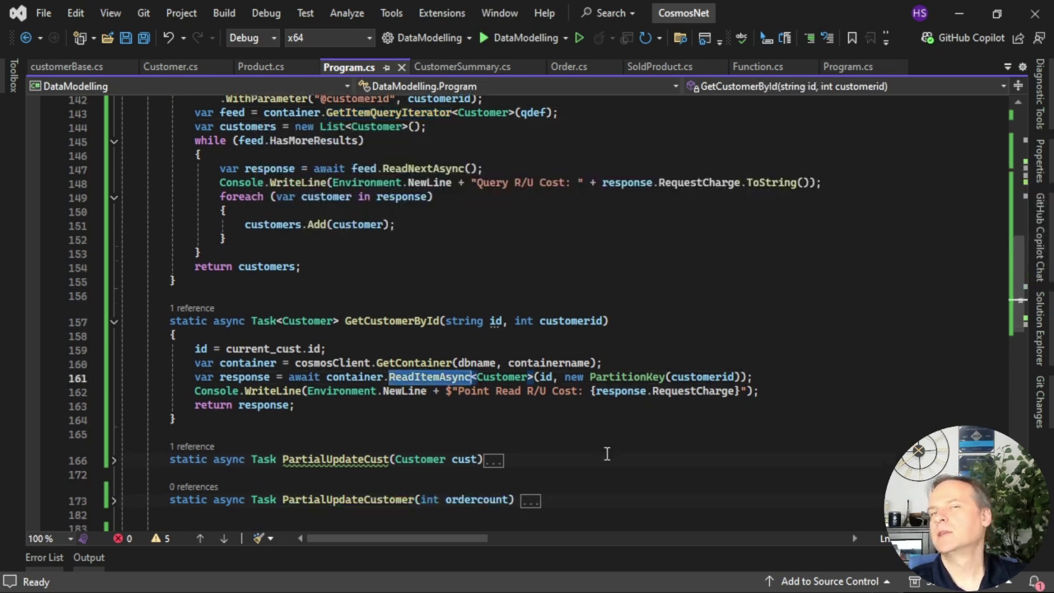